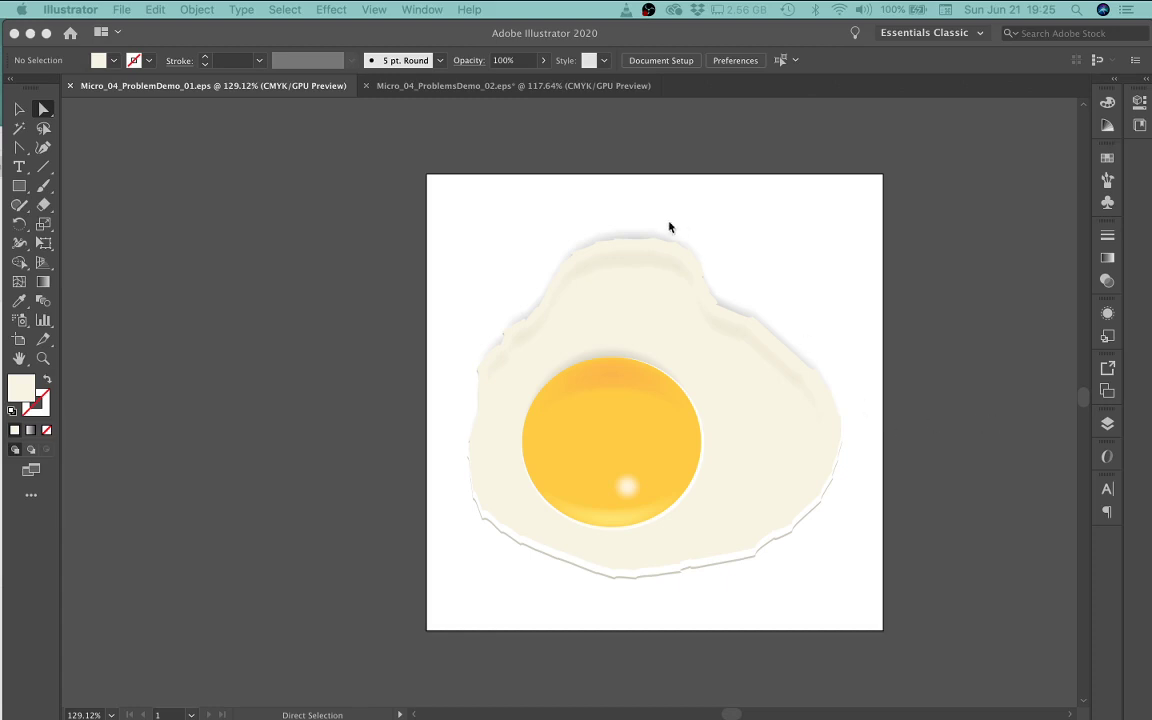
Direct-select the cream egg-white path along its upper bulge to expose its anchor points and direction handles.
left_click_drag(612, 242, 692, 332)
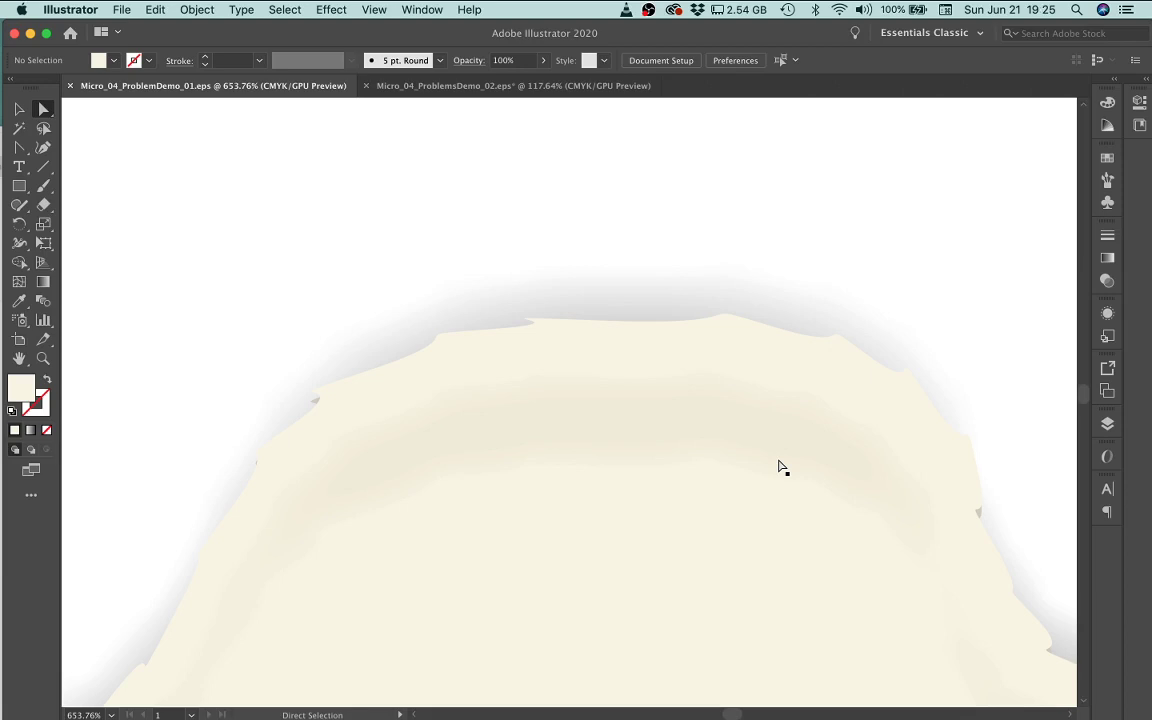
key("space")
key("super+space")
left_click_drag(558, 339, 448, 332)
left_click(448, 332, "alt")
left_click_drag(692, 507, 672, 380)
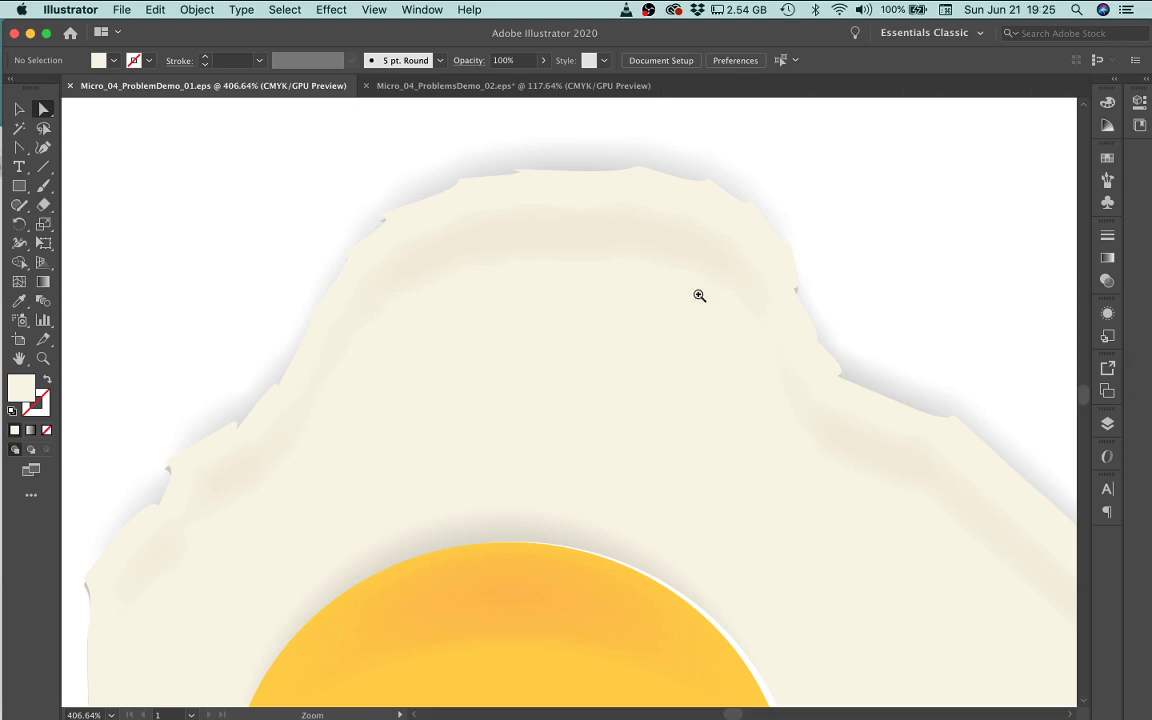
left_click_drag(699, 296, 726, 376)
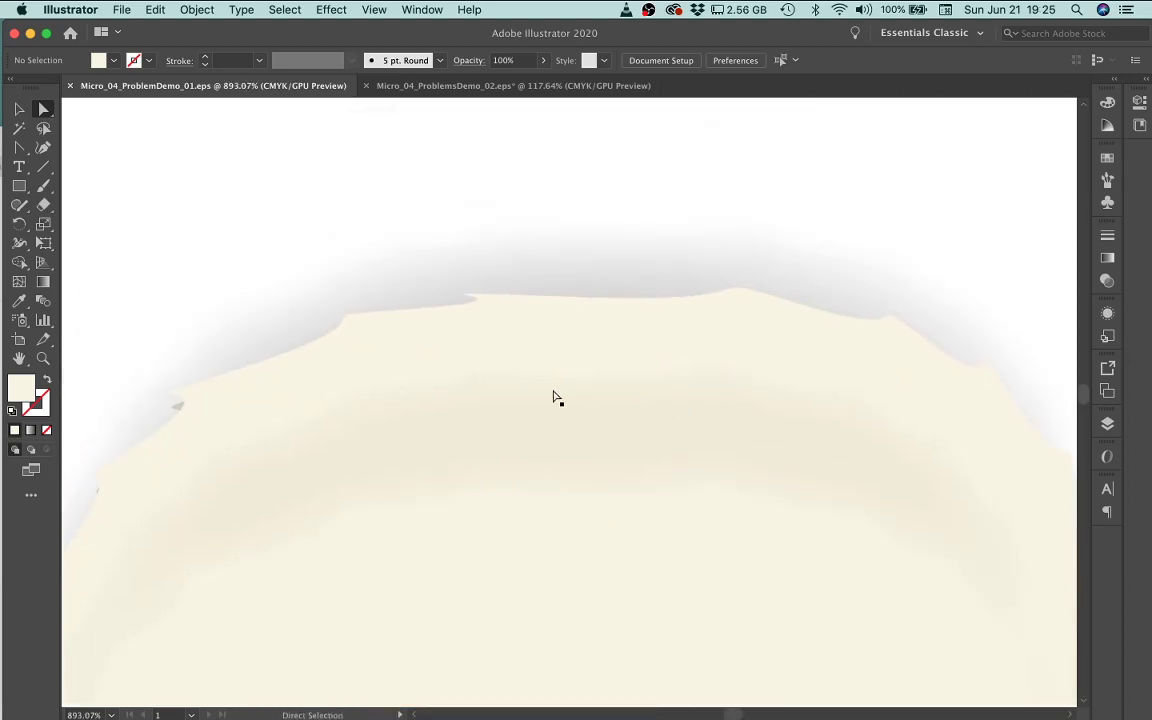
left_click(592, 346)
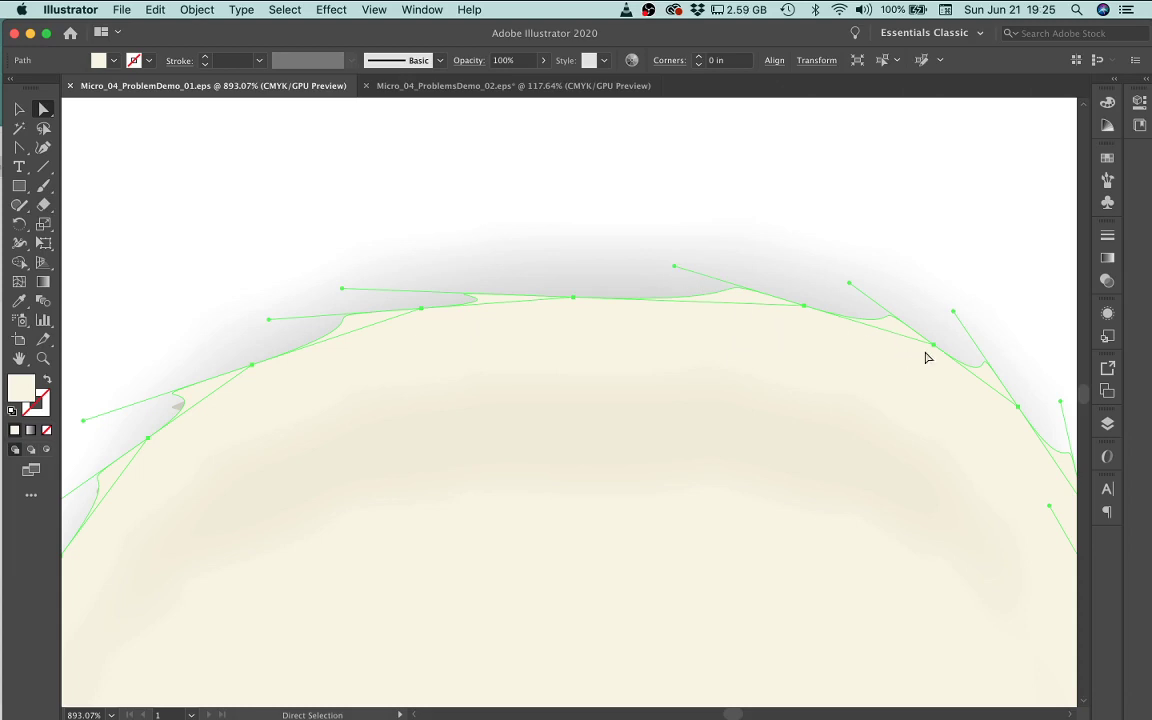
Swing the overextended direction handles inward at three neighbouring anchors along the upper right edge of the egg white.
key("super+space")
left_click_drag(828, 321, 962, 396)
scroll(782, 388, "right", 3)
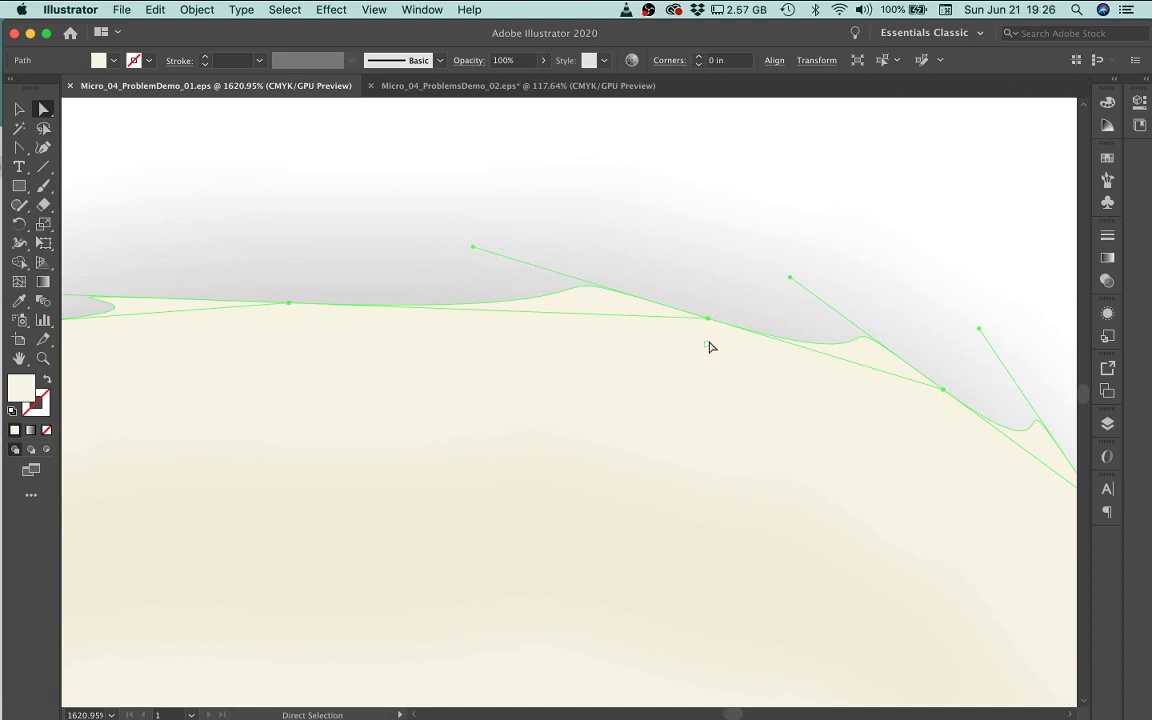
left_click_drag(707, 323, 706, 359)
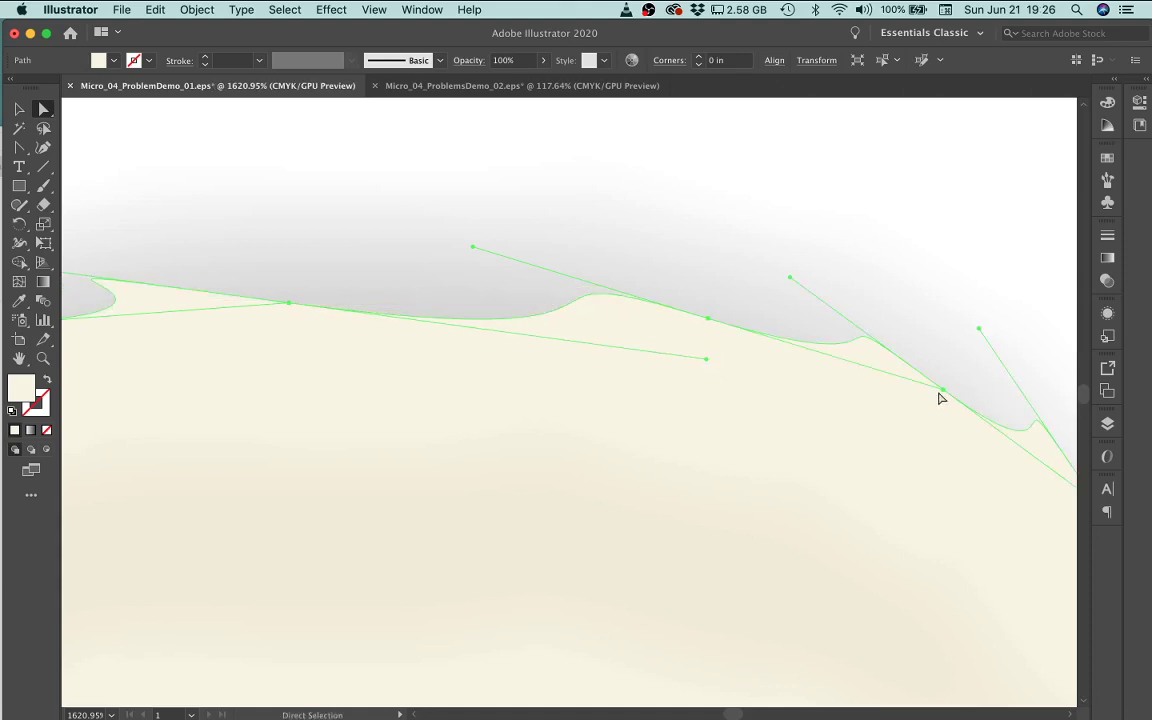
left_click_drag(942, 390, 913, 410)
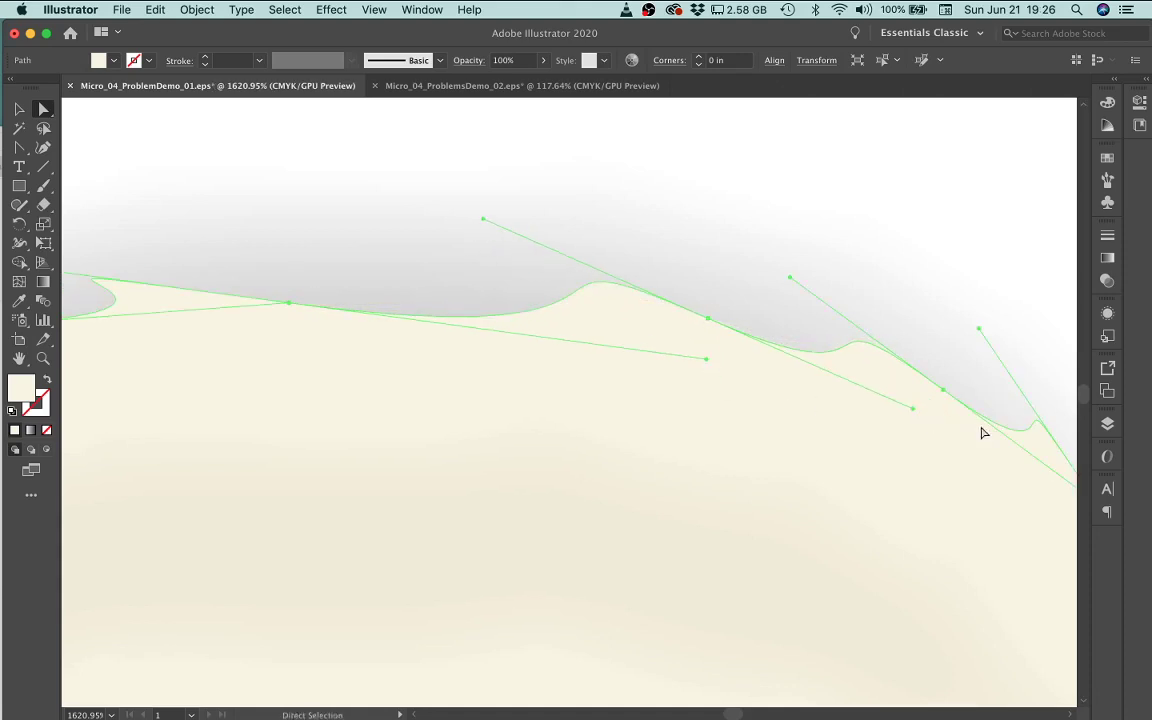
left_click_drag(992, 428, 705, 262)
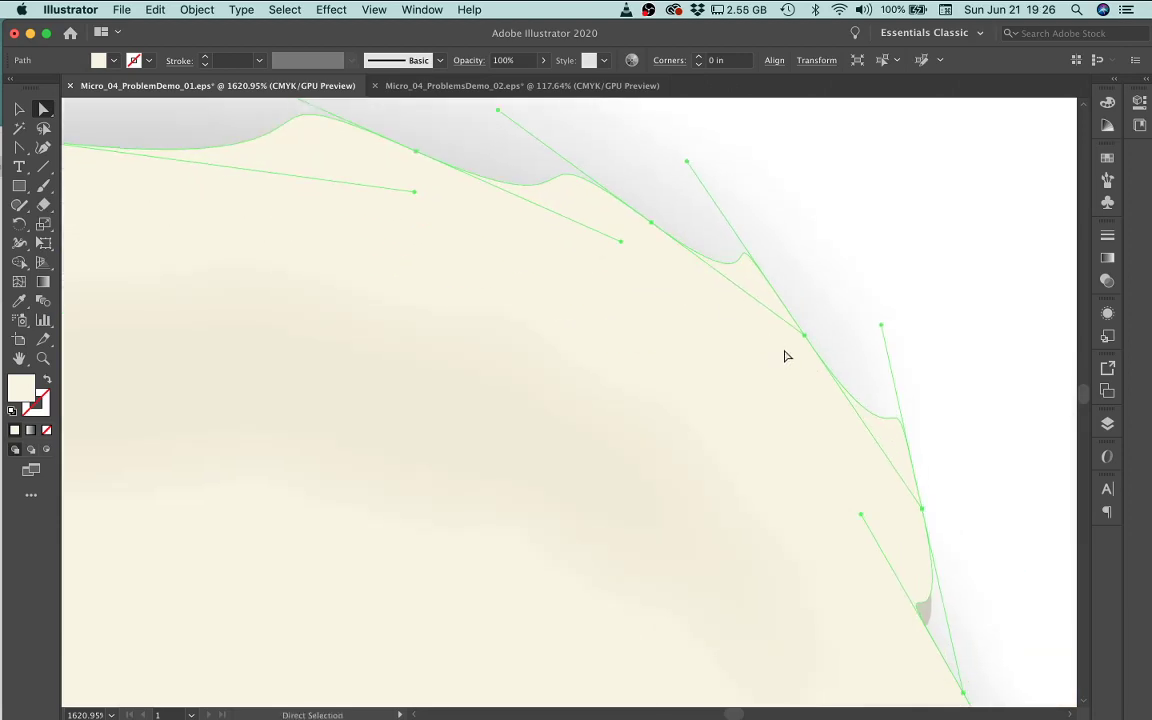
left_click_drag(806, 342, 781, 351)
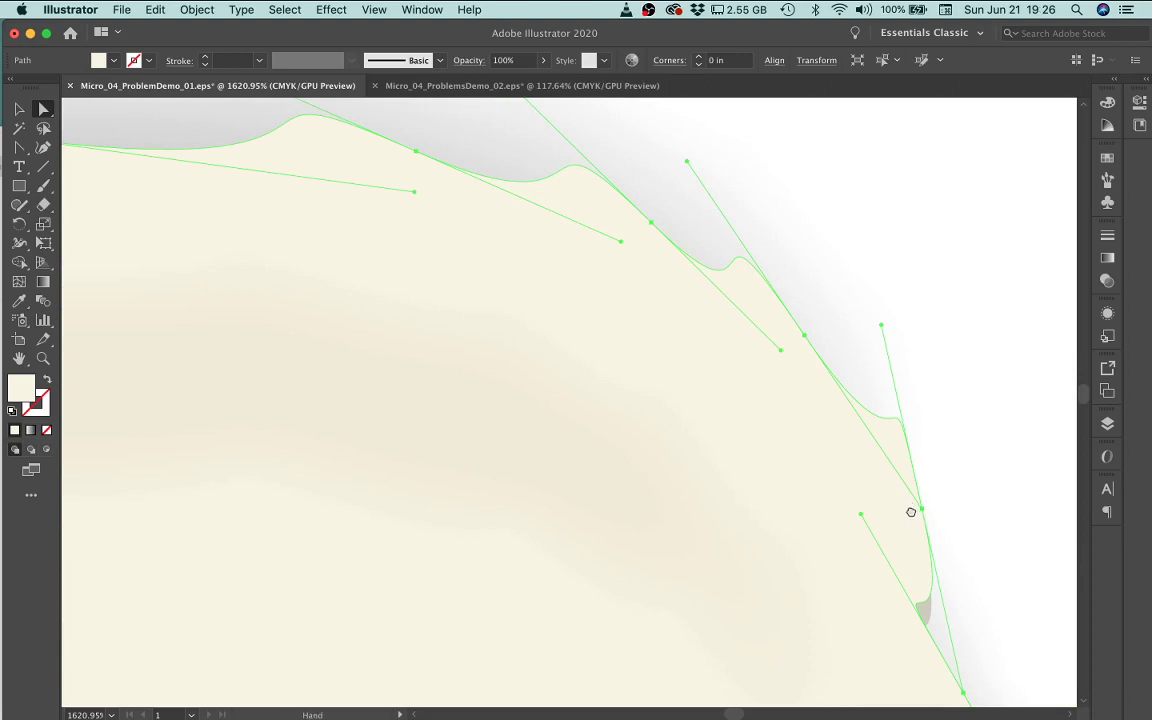
left_click_drag(911, 512, 887, 369)
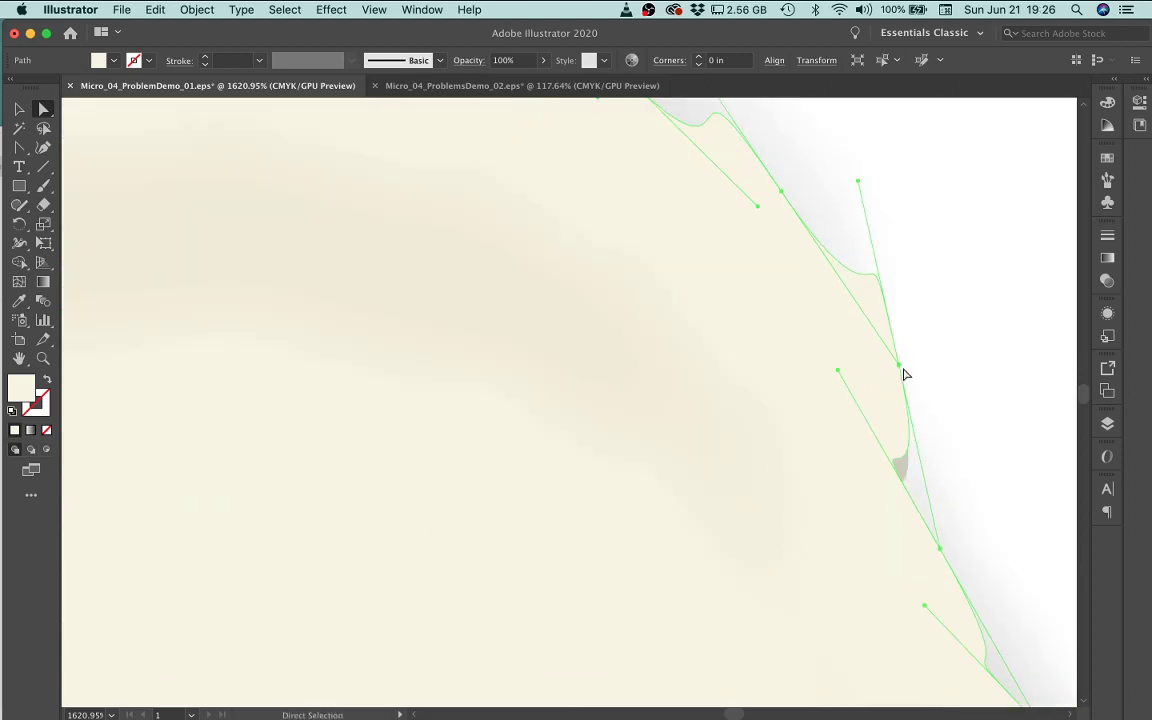
left_click_drag(547, 221, 805, 519)
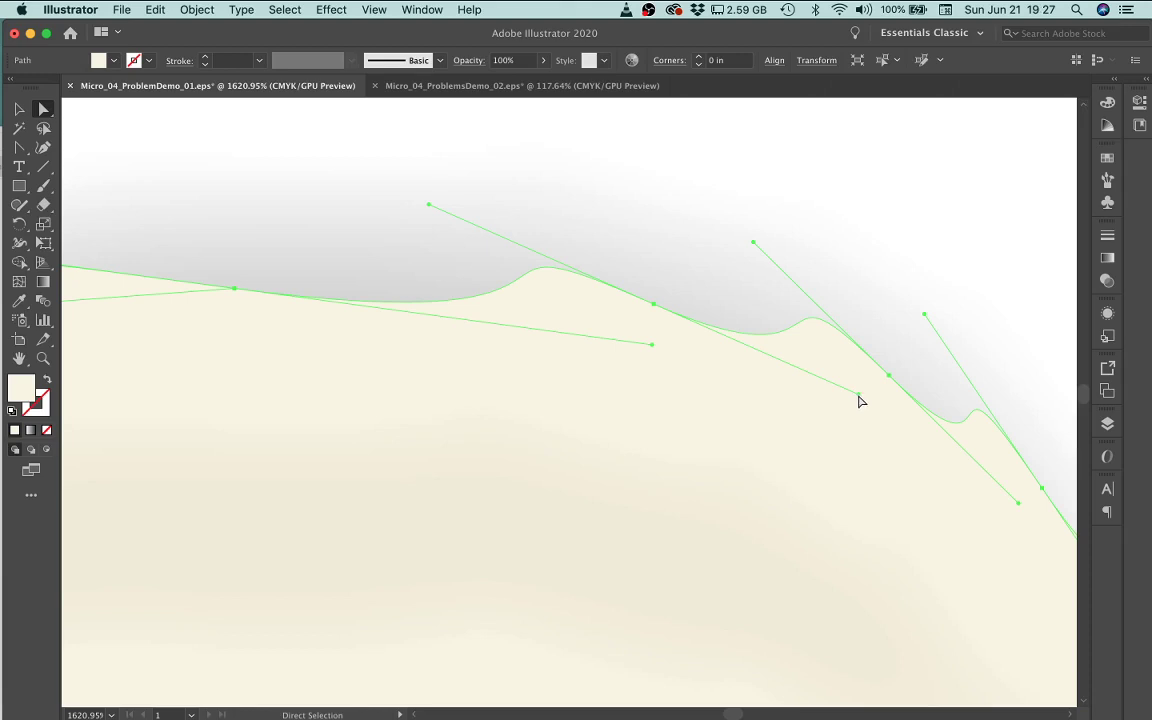
left_click_drag(858, 394, 894, 505)
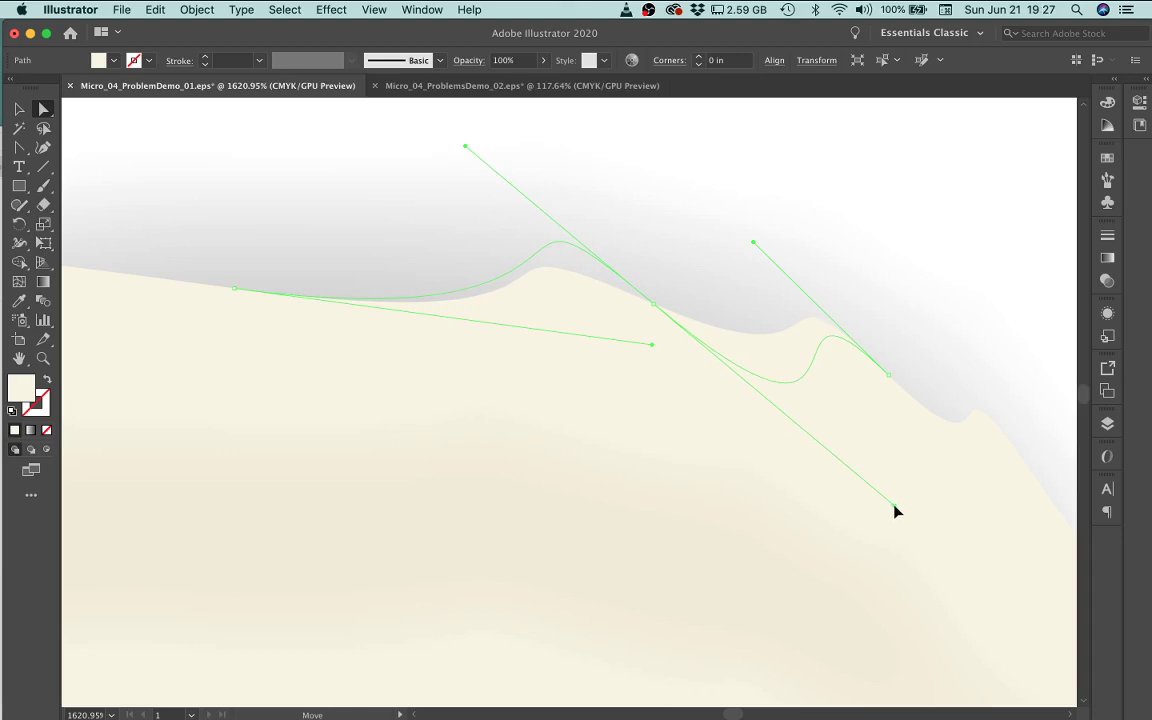
left_click_drag(895, 510, 723, 310)
left_click(412, 288)
left_click(448, 310)
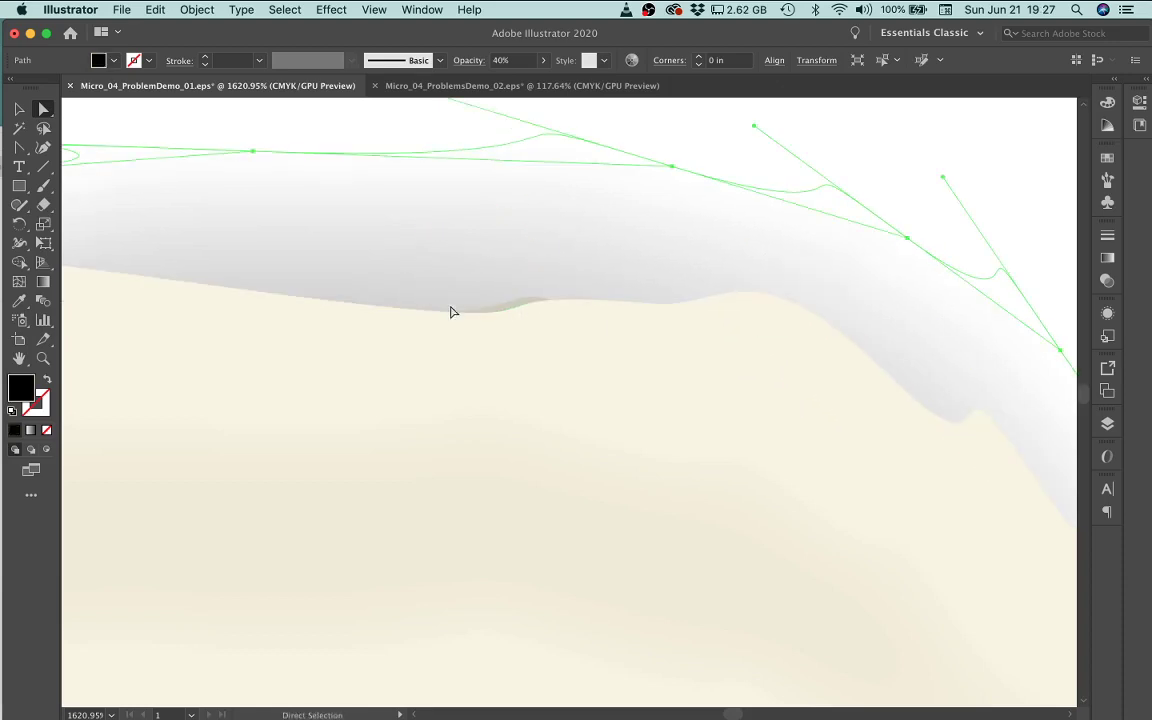
left_click(507, 343)
left_click(512, 343)
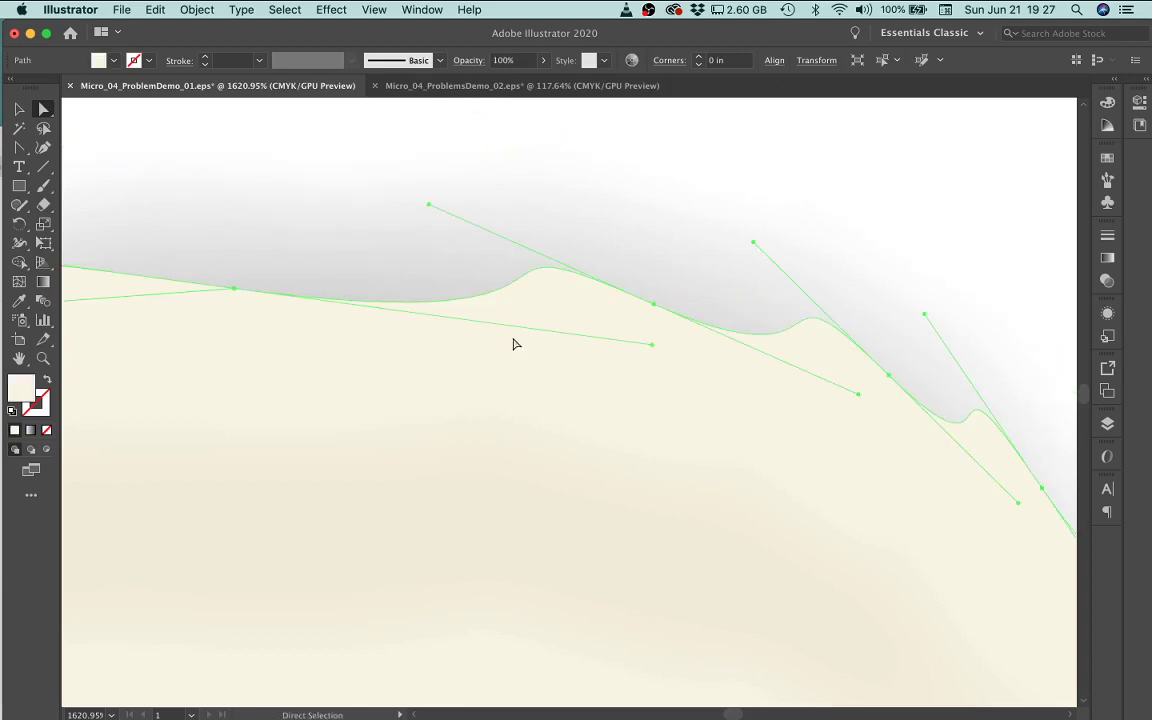
Shorten and realign the direction handles of two neighbouring anchors on the egg white's upper right curve to smooth out the ripples.
left_click_drag(429, 206, 501, 290)
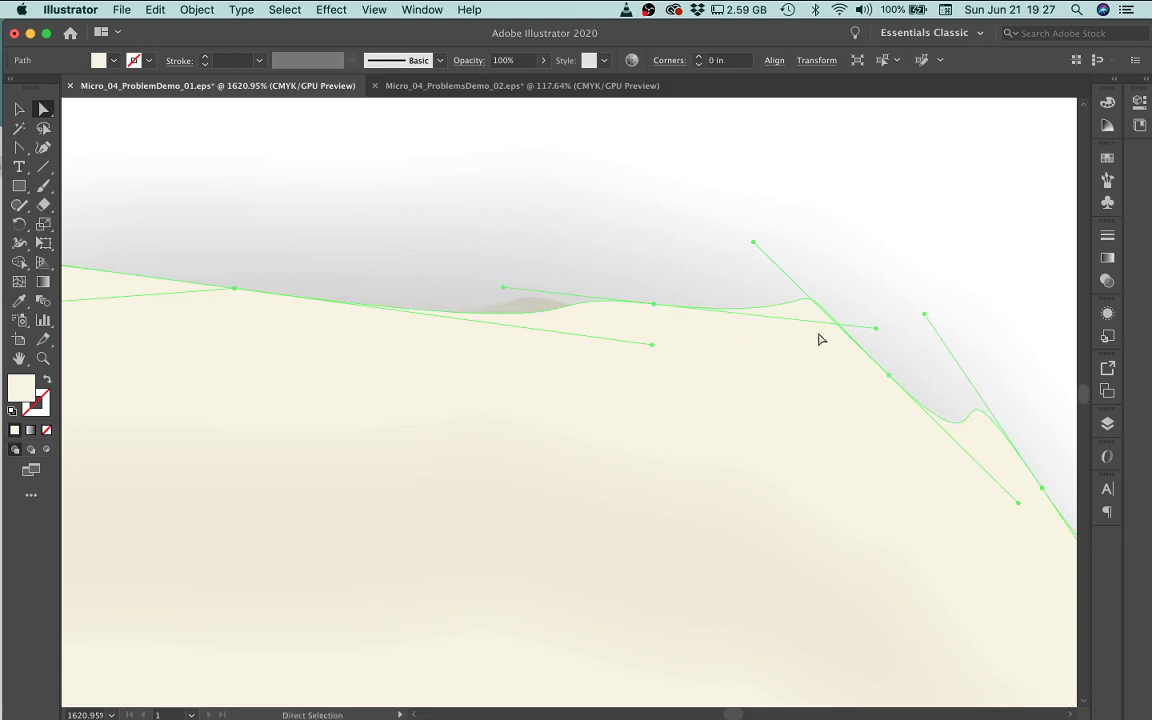
key("super+shift+a")
left_click(753, 326)
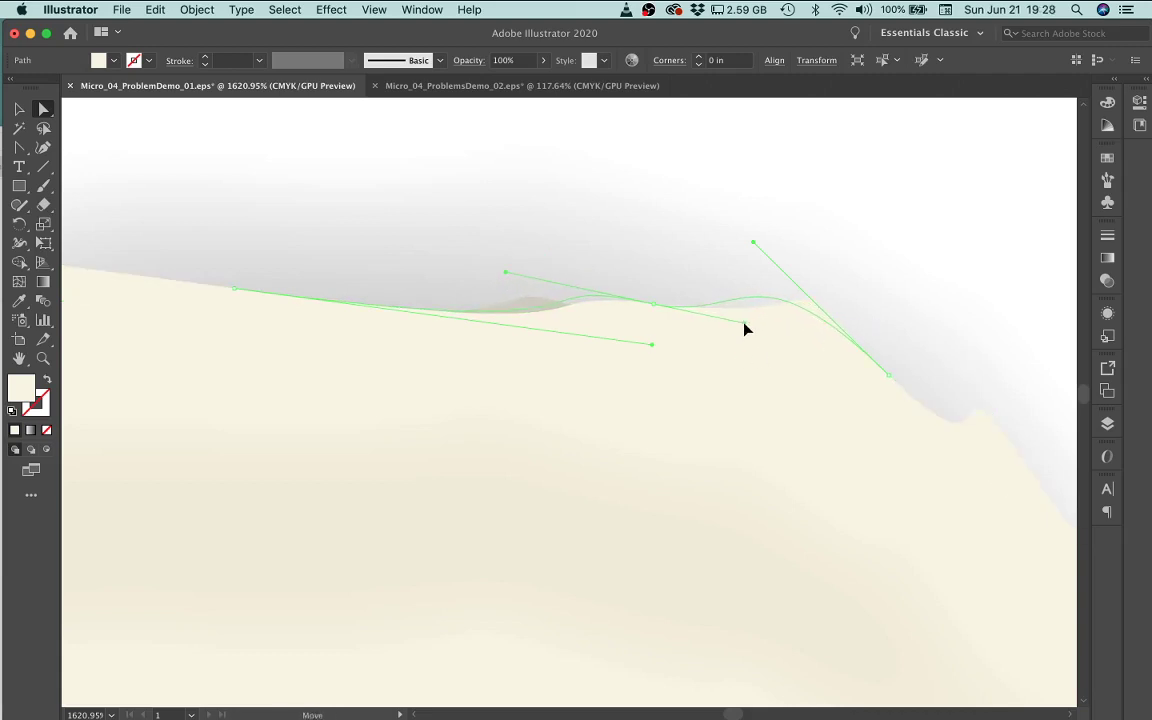
left_click(745, 324)
left_click_drag(753, 247, 800, 334)
left_click_drag(1051, 458, 930, 400)
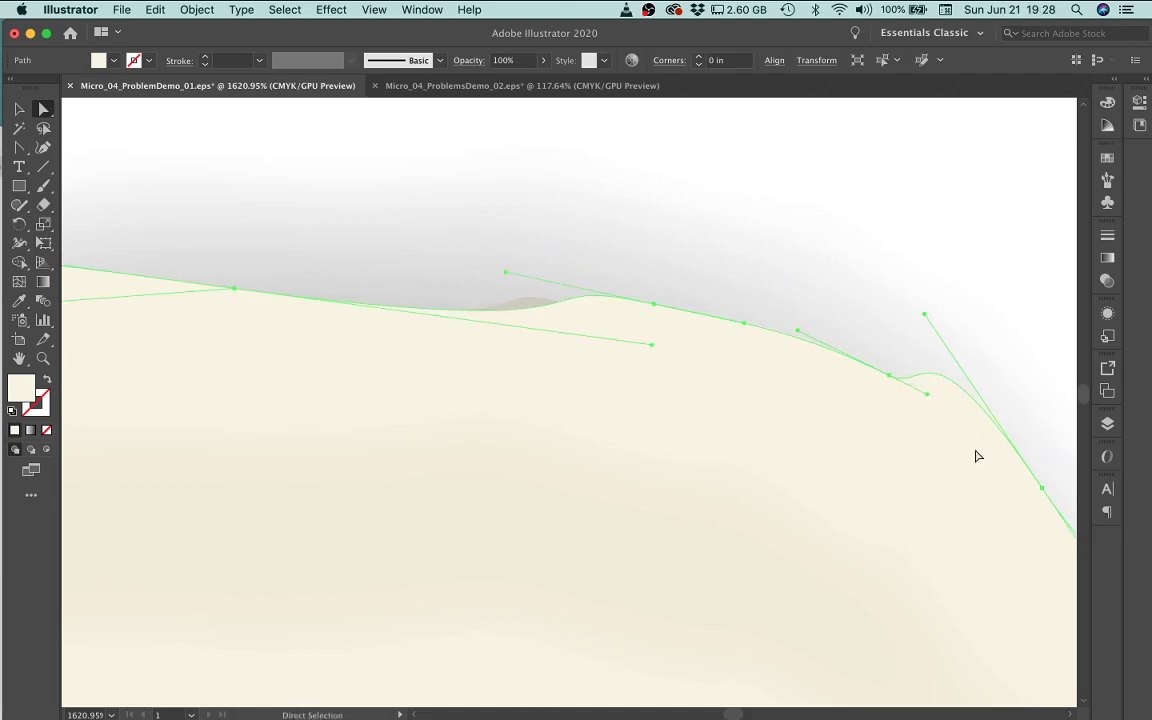
Shorten the crossing direction handles of the next anchors down the right shoulder of the upper bulge so the outline curves evenly.
scroll(792, 332, "right", 5)
scroll(792, 332, "down", 3)
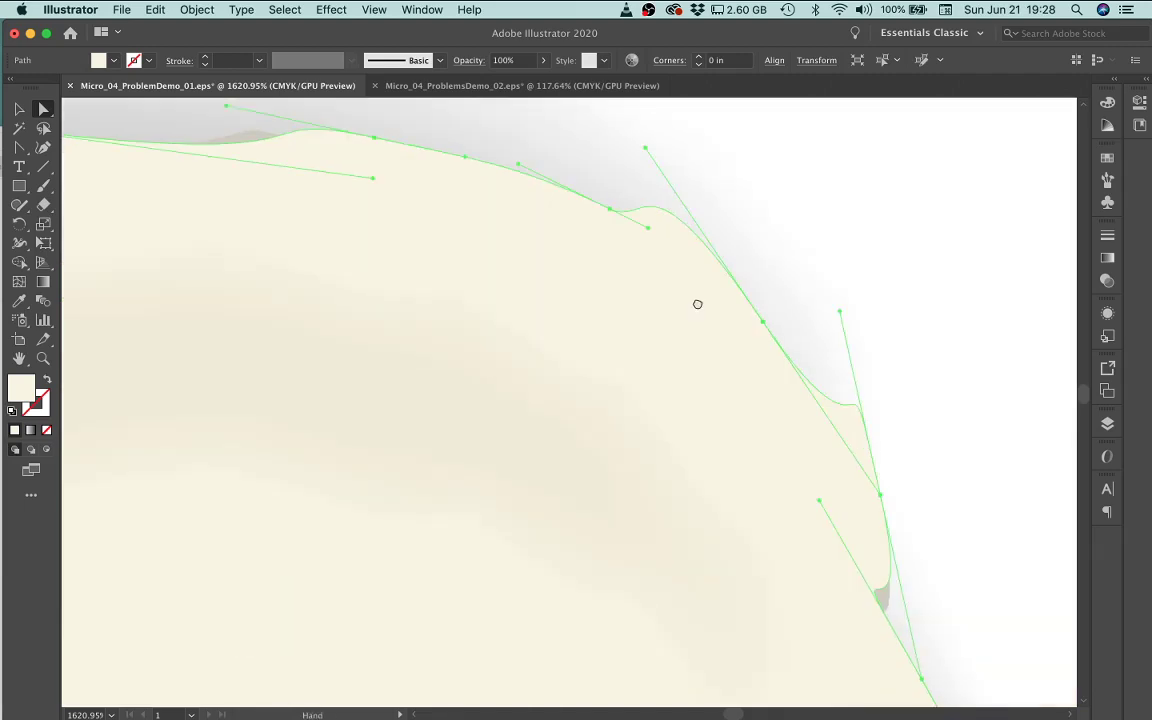
left_click(648, 160)
left_click_drag(699, 237, 716, 284)
left_click_drag(918, 462, 827, 383)
left_click_drag(840, 313, 849, 419)
left_click_drag(937, 484, 738, 224)
Shorten the direction handles of the anchors leading down into the egg white's inward curve beneath the right shoulder.
left_click_drag(619, 239, 697, 373)
left_click_drag(756, 411, 697, 311)
left_click_drag(854, 503, 735, 301)
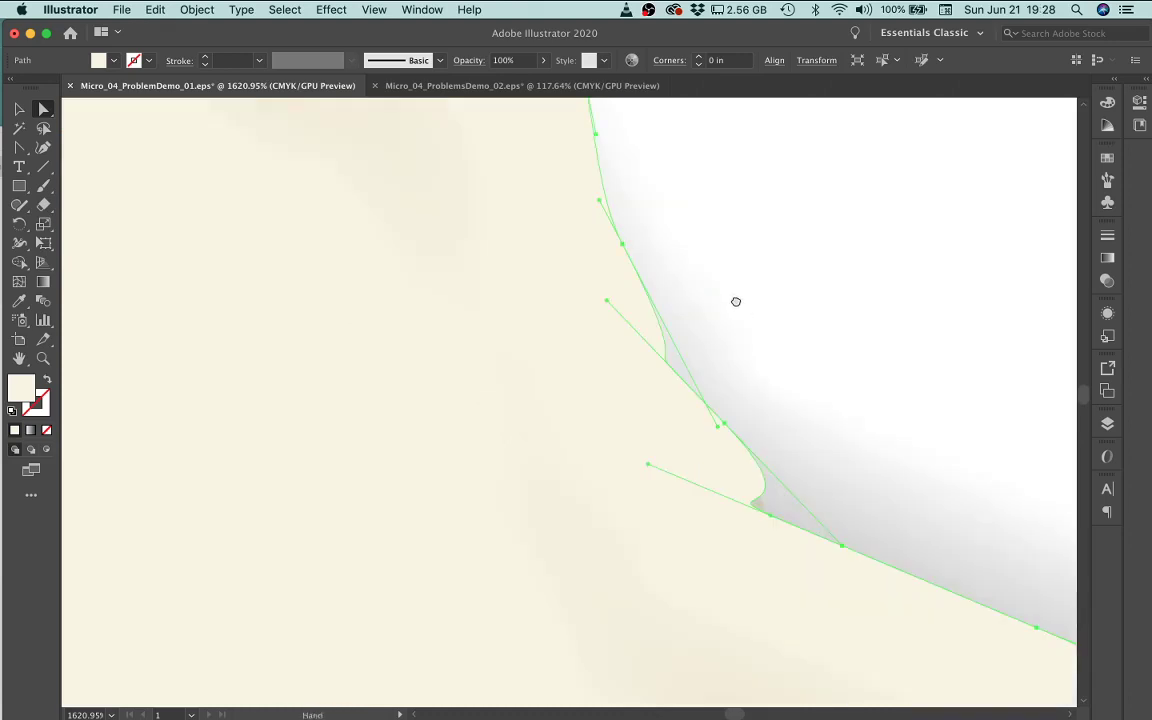
left_click_drag(700, 398, 661, 332)
left_click(736, 432)
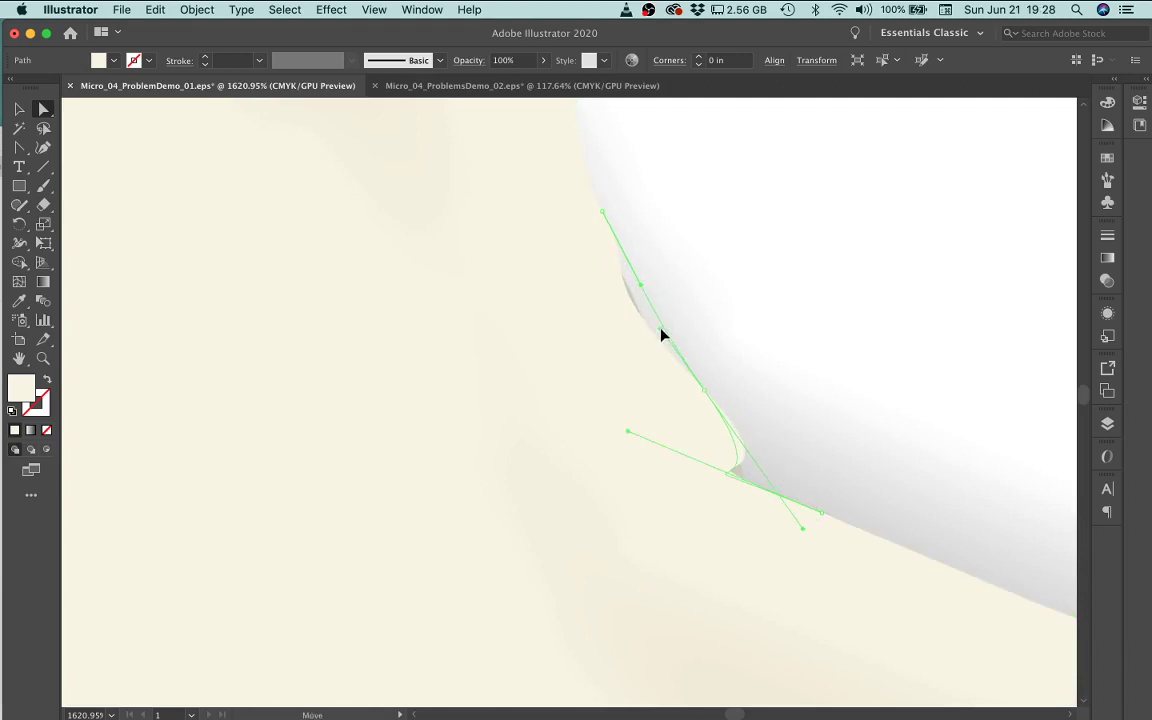
left_click_drag(806, 532, 740, 450)
Shorten the backward handle at the base of the inward curve and angle the adjoining anchor's forward handle downward.
key("space")
scroll(700, 440, "down", 5)
scroll(700, 440, "right", 4)
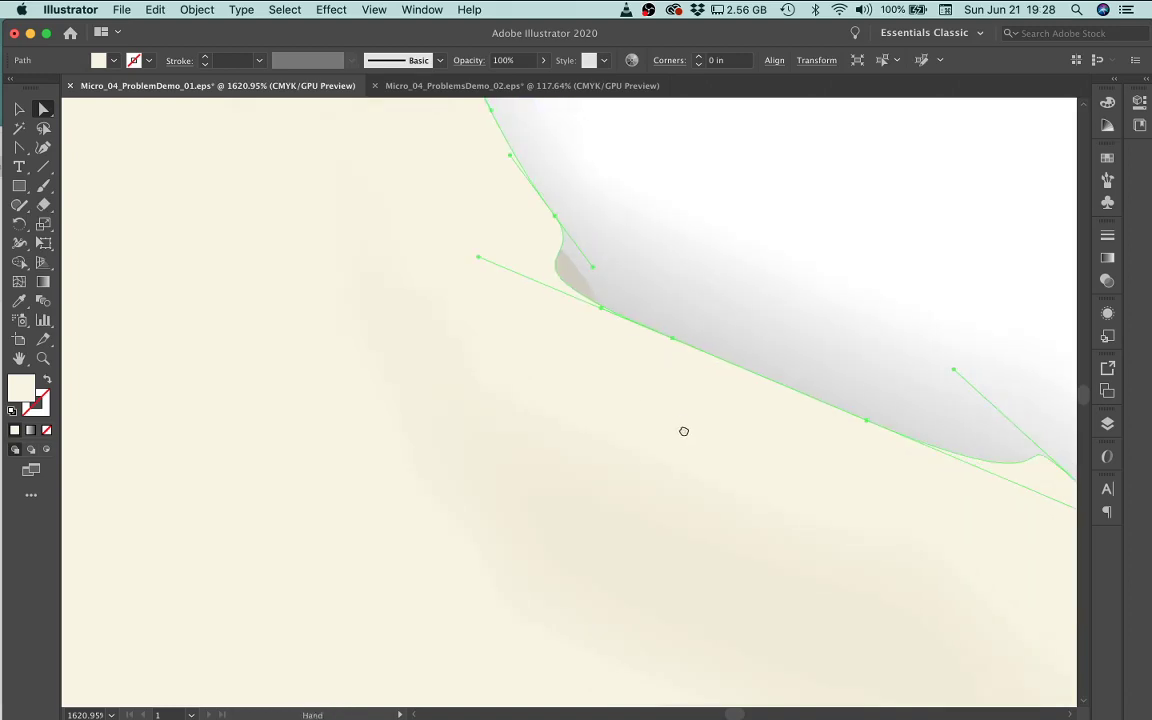
left_click_drag(479, 259, 601, 308)
left_click(887, 435)
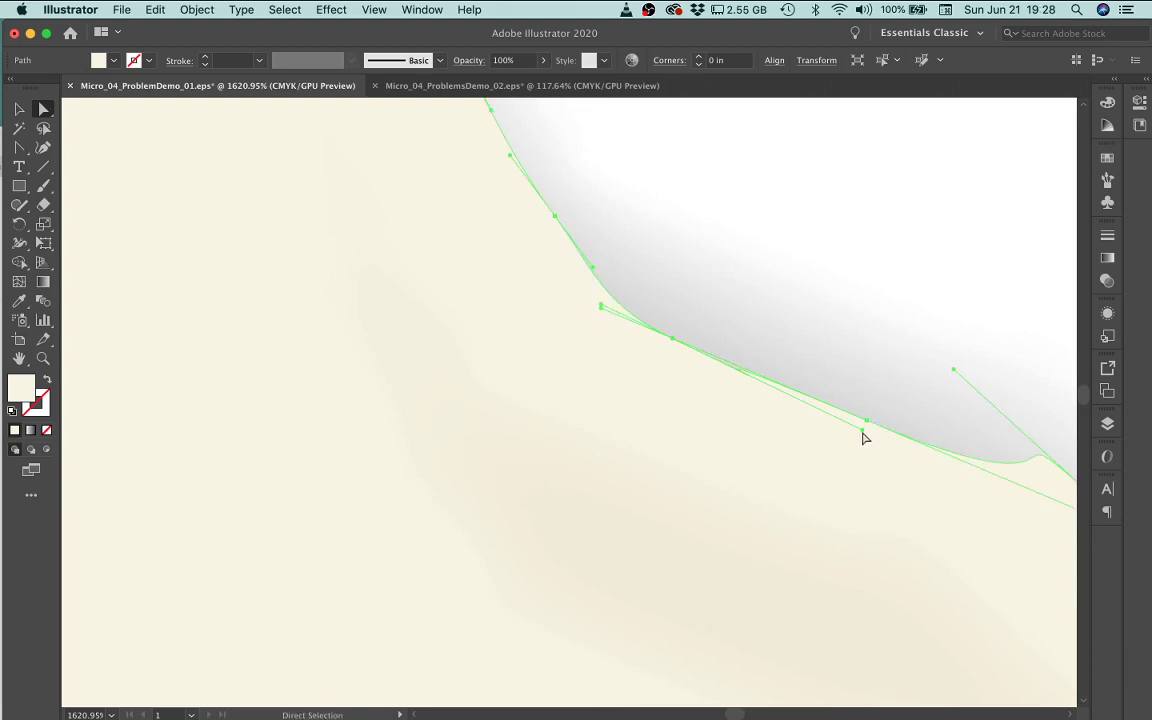
left_click_drag(865, 437, 829, 448)
left_click(865, 424)
scroll(880, 440, "left", 2)
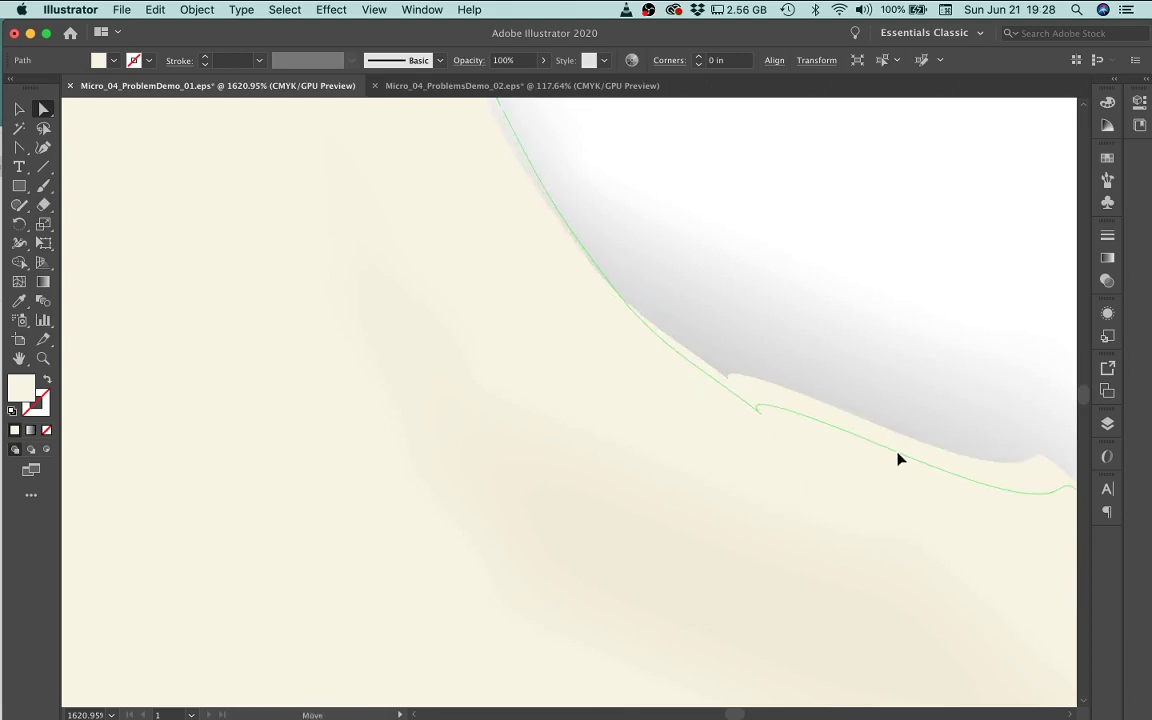
scroll(900, 490, "right", 2)
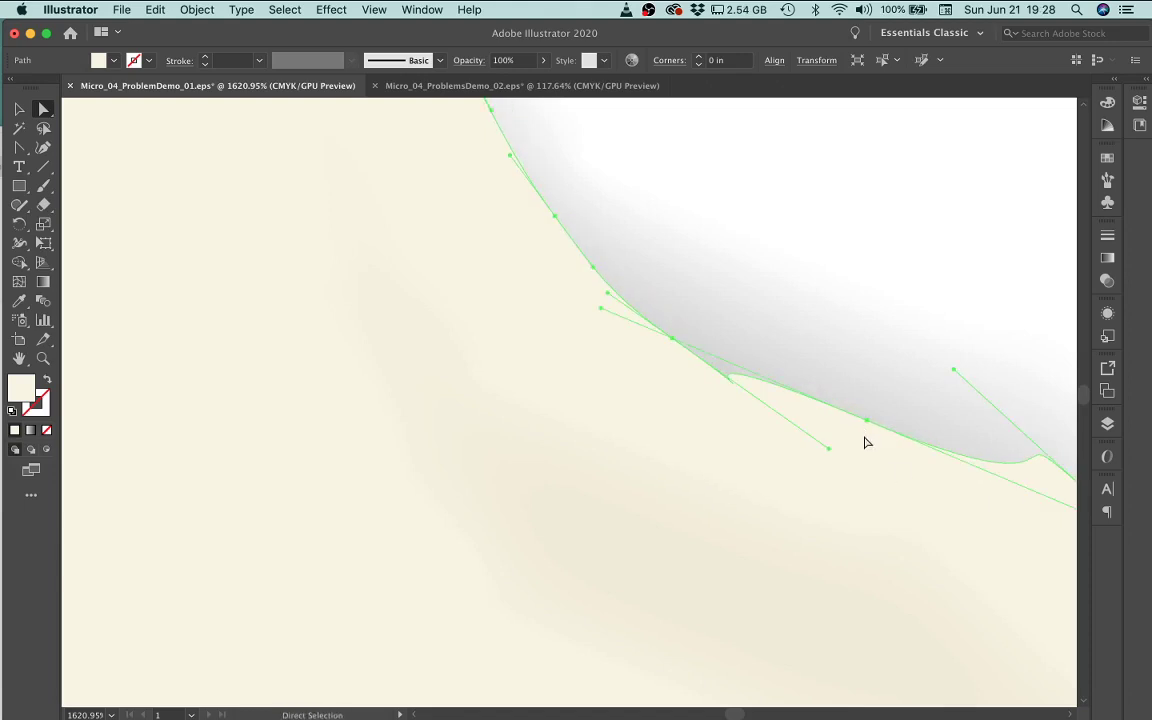
Delete the surplus anchor point just past the base of the inward curve using the Pen tool.
key("p")
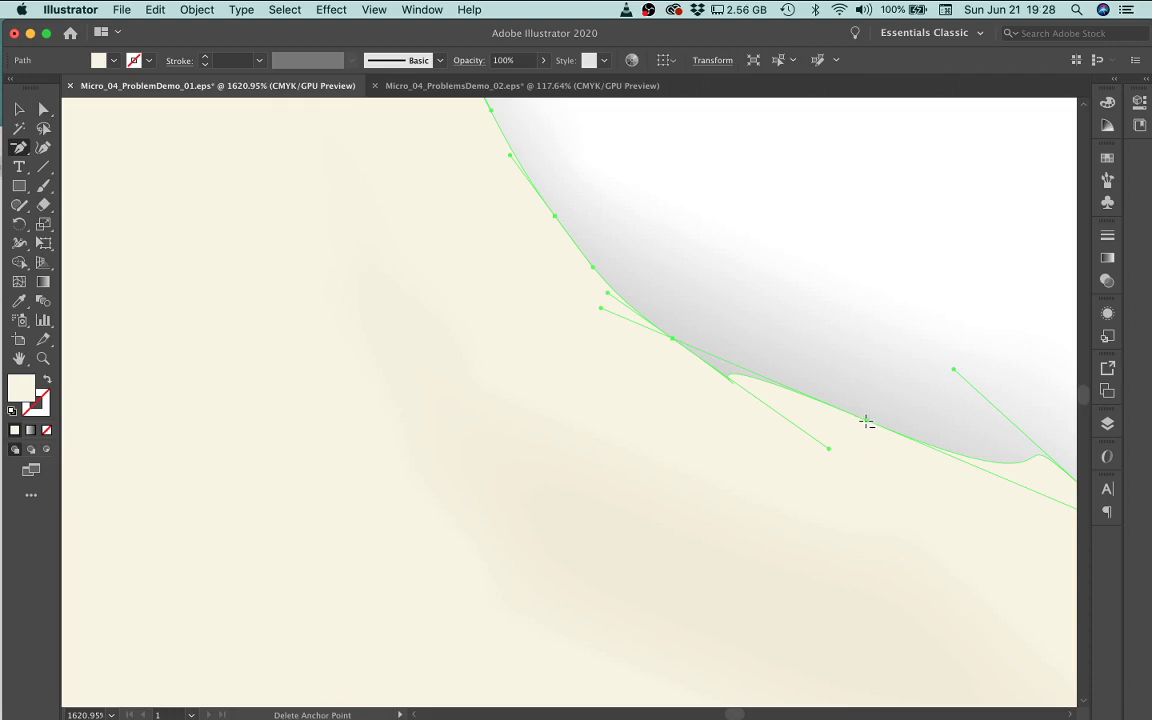
left_click(866, 421)
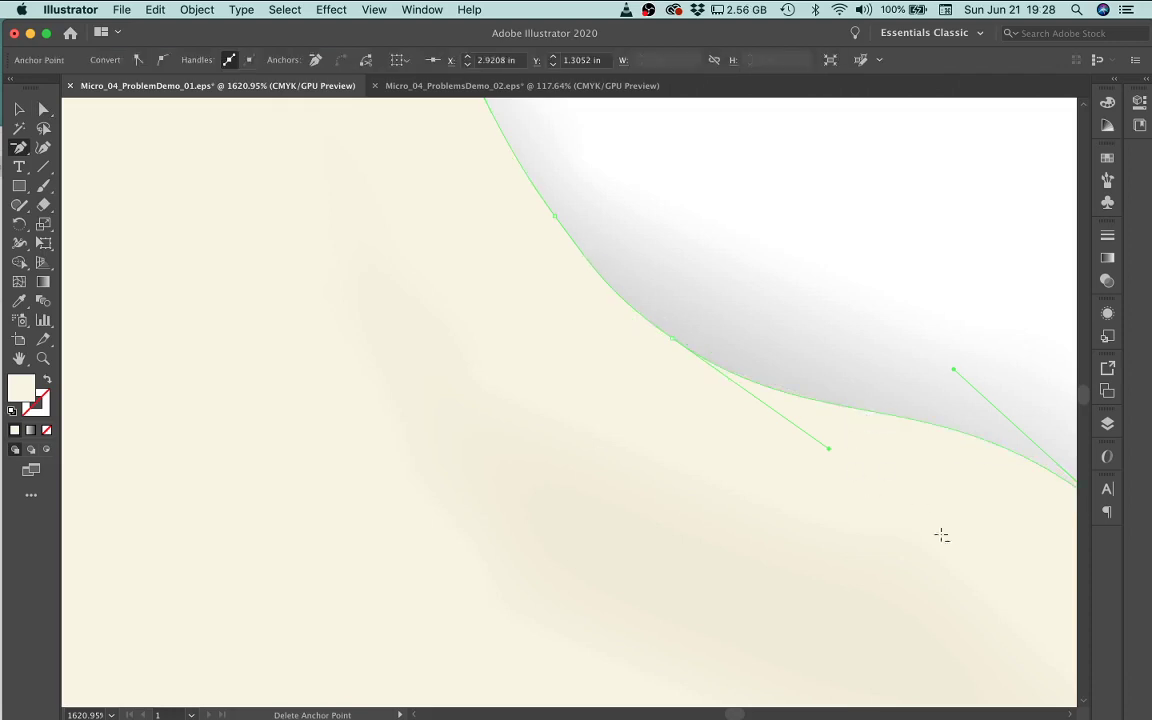
key("space")
left_click_drag(962, 548, 645, 350)
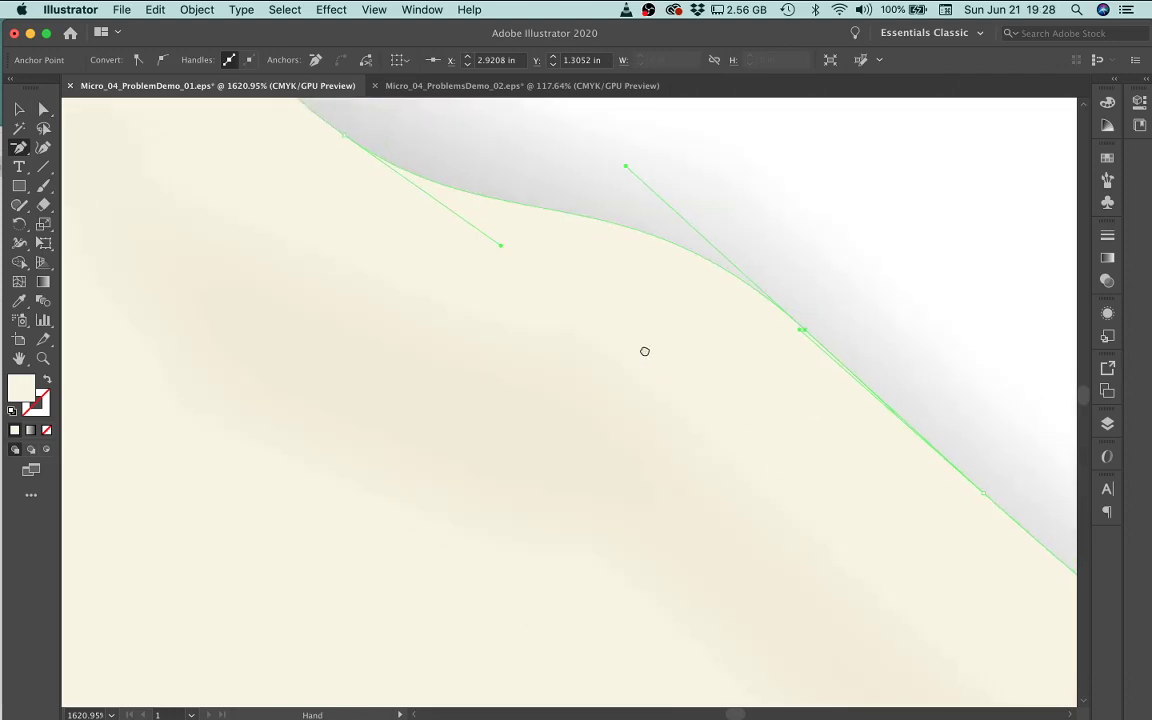
Delete the surplus anchor point midway down the slope between the right shoulder and the inward curve.
left_click(486, 313, "alt+super")
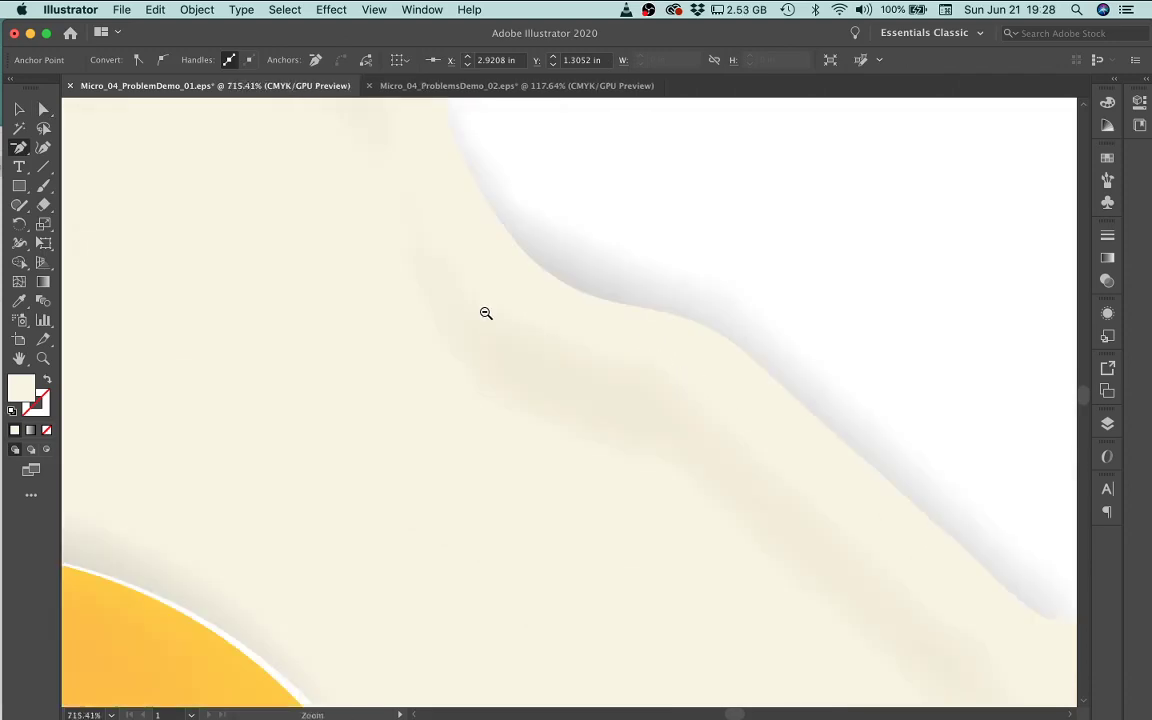
left_click(486, 313, "alt+super")
left_click(380, 249, "alt+super")
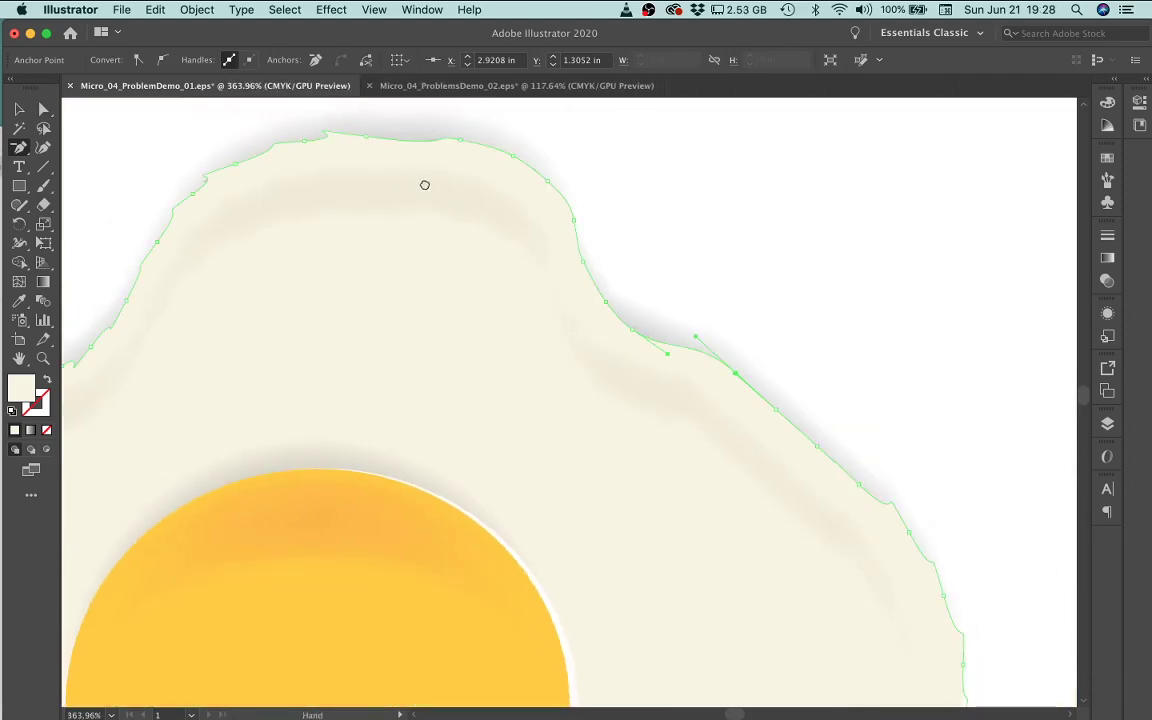
left_click(458, 213, "super")
left_click(612, 368, "super")
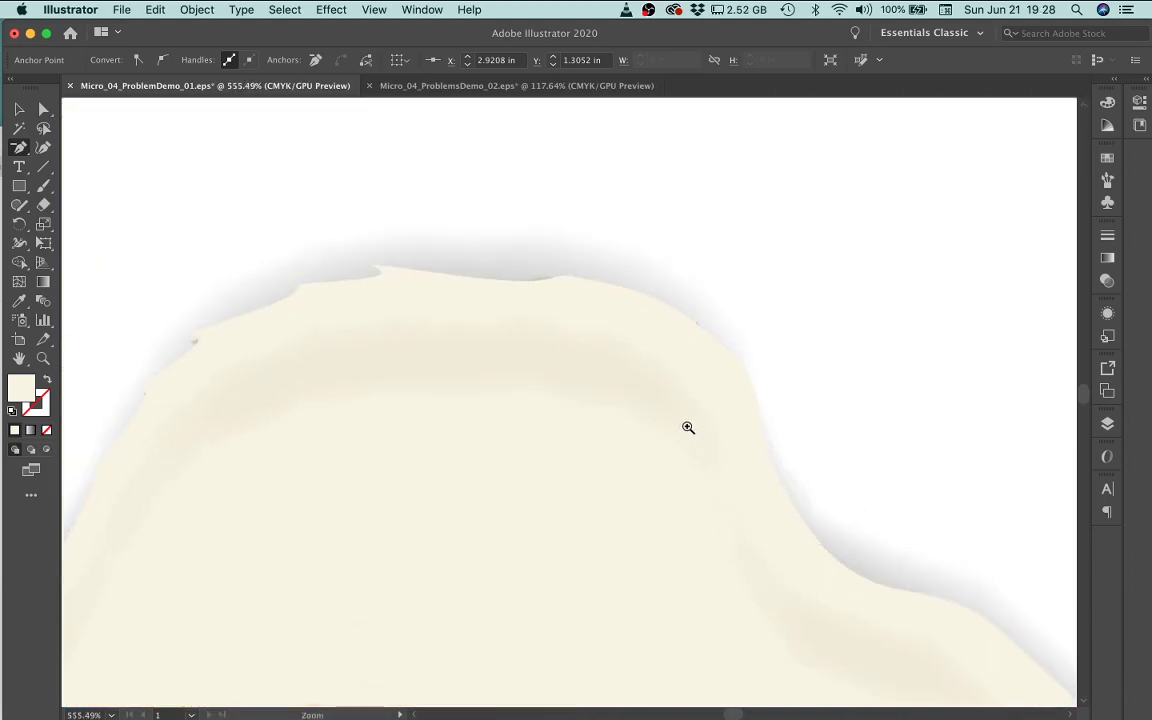
scroll(688, 427, "up", 1)
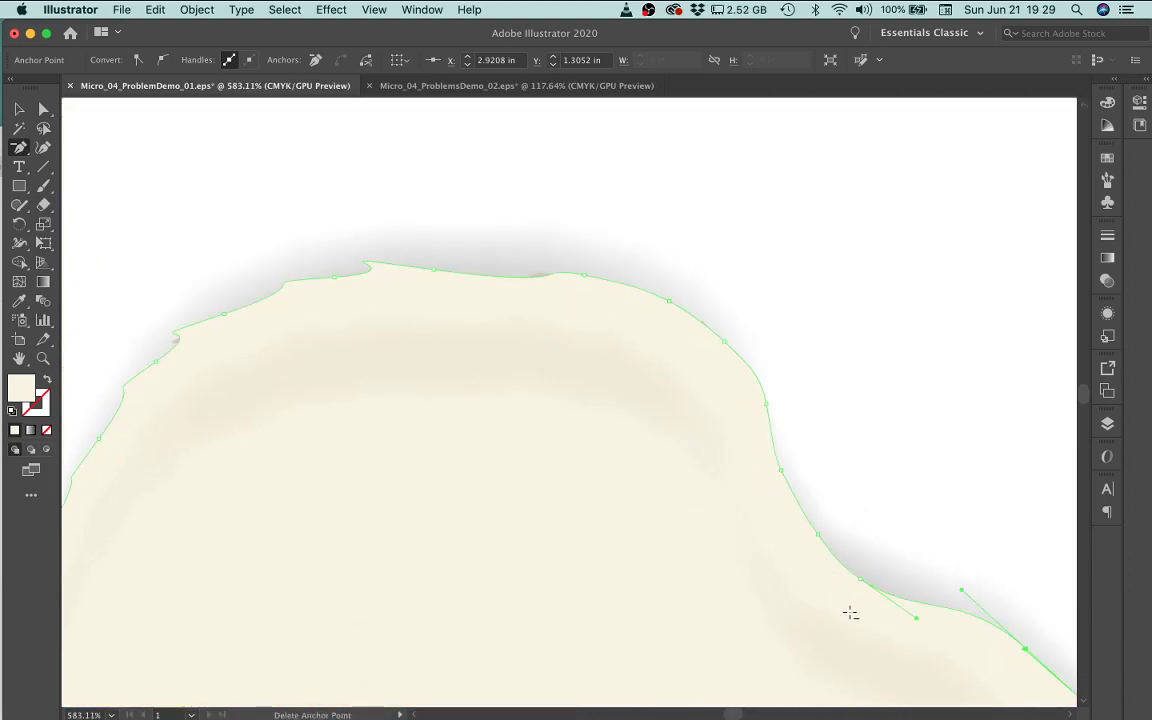
left_click(765, 415, "super")
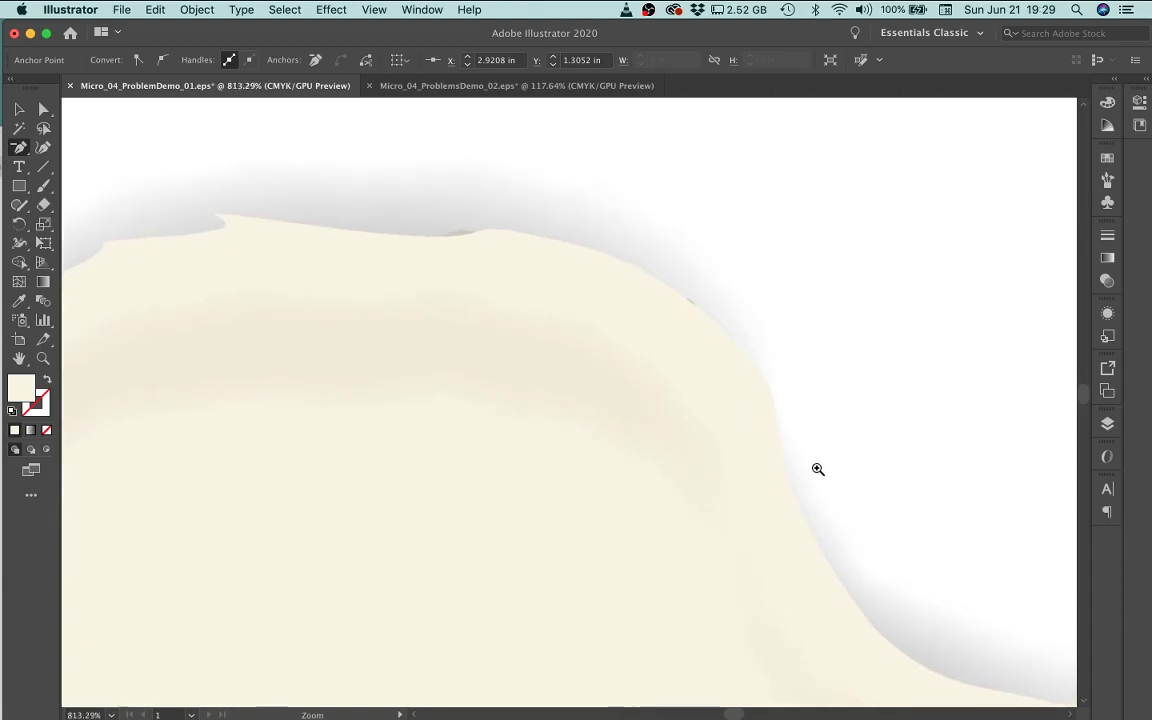
left_click(825, 475, "super")
scroll(840, 475, "down", 3)
scroll(840, 475, "right", 2)
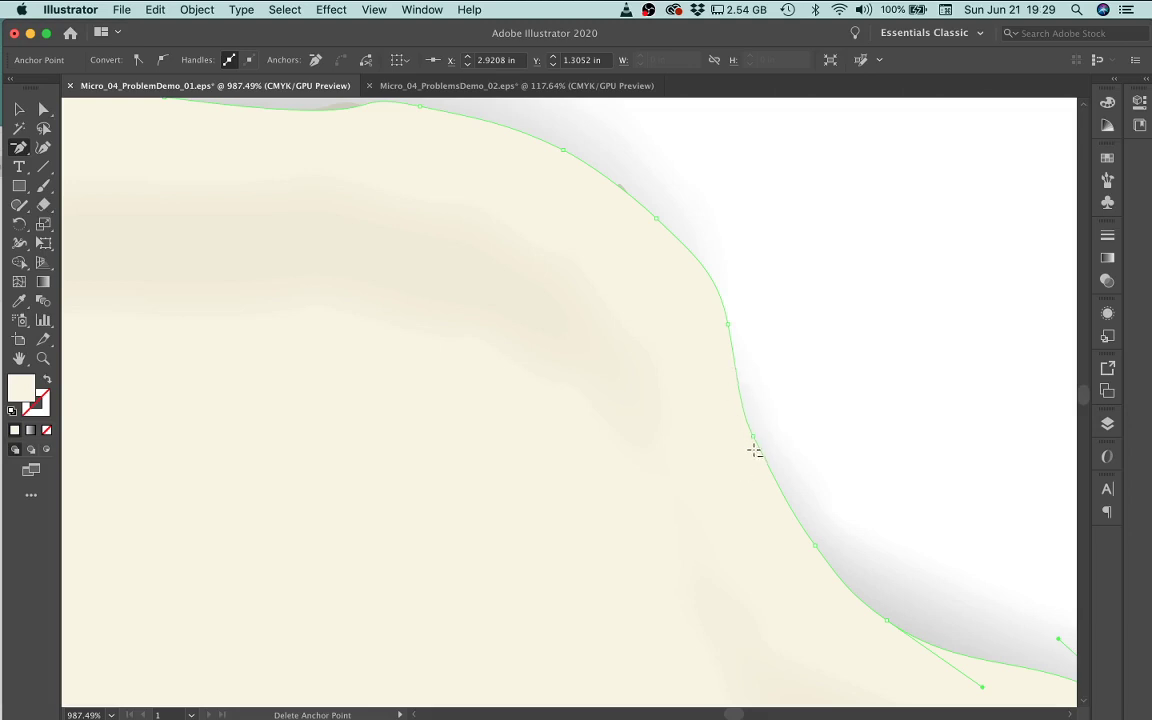
scroll(789, 478, "up", 3)
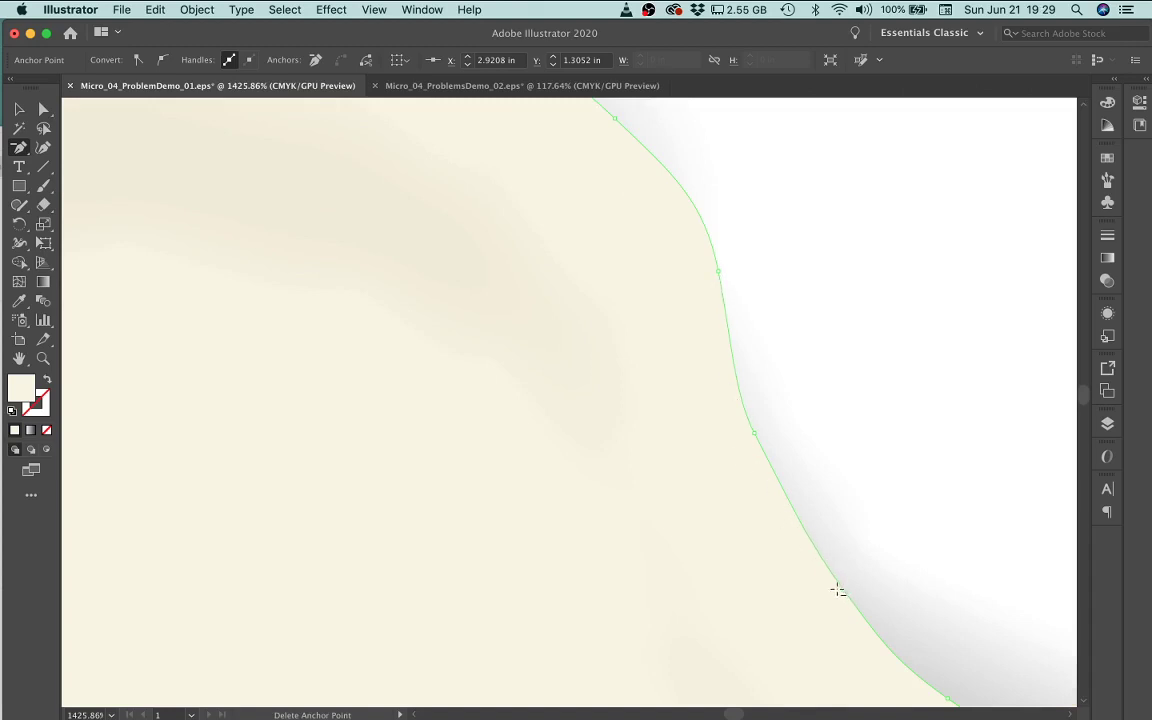
left_click(754, 435)
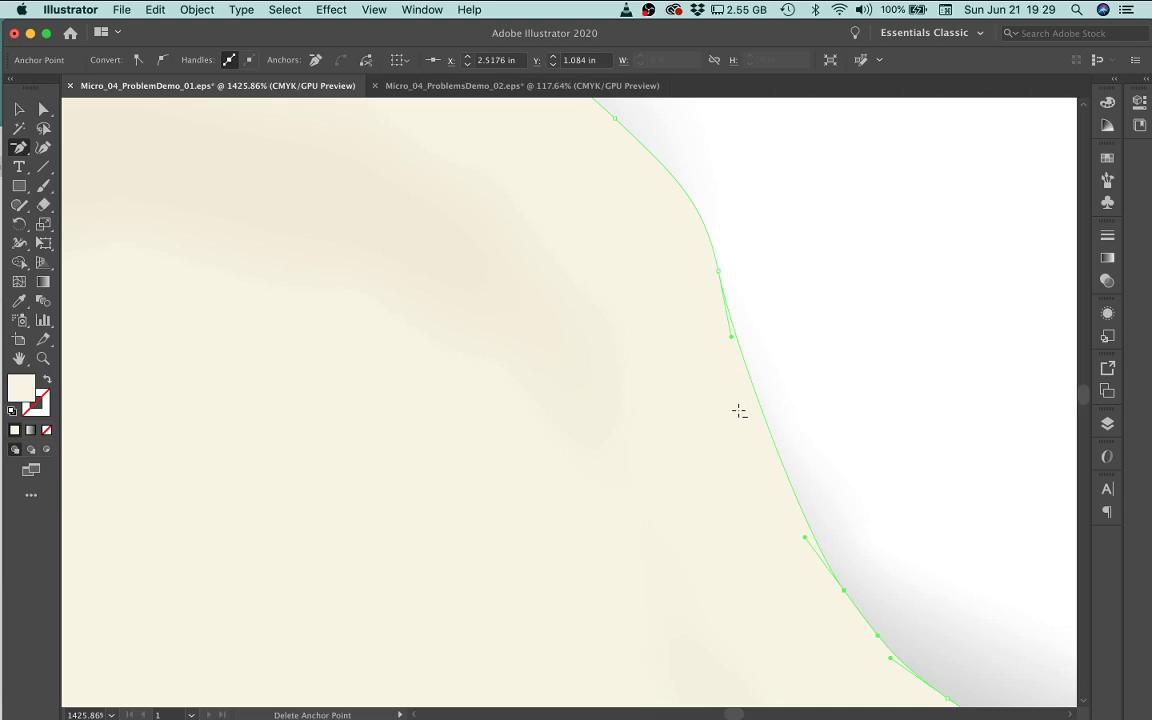
Lengthen the two facing direction handles on the segment from the right shoulder to the inward curve, keeping them from overlapping.
key("a")
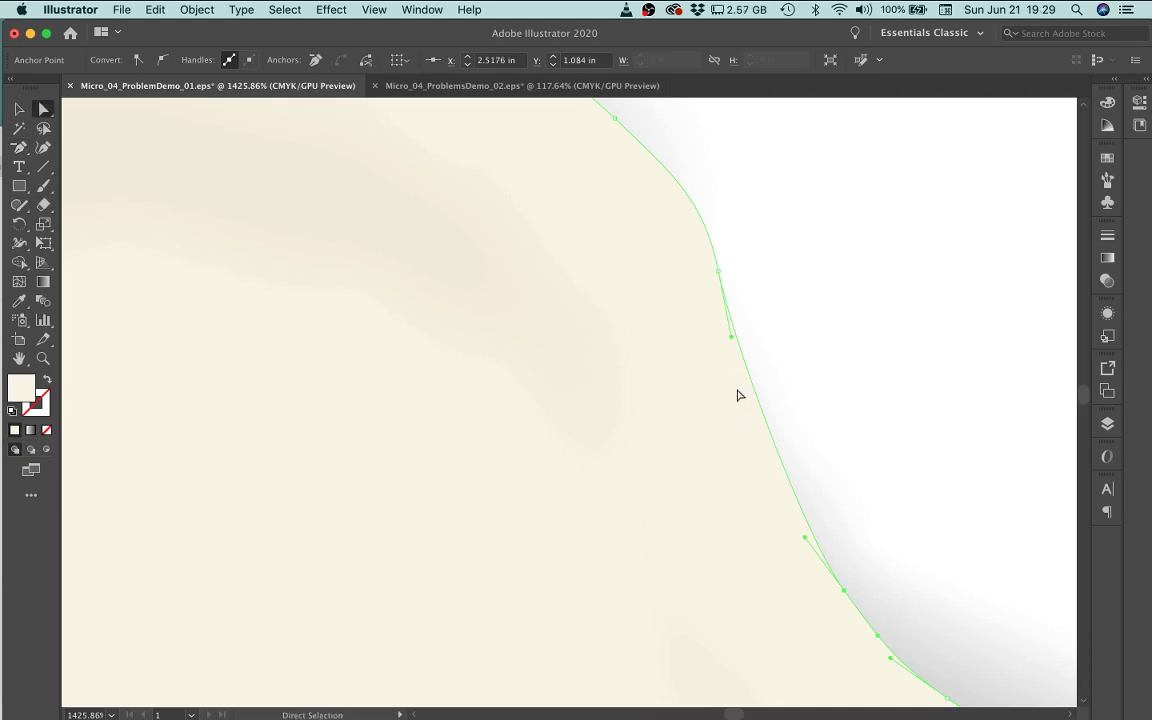
left_click_drag(732, 340, 746, 433)
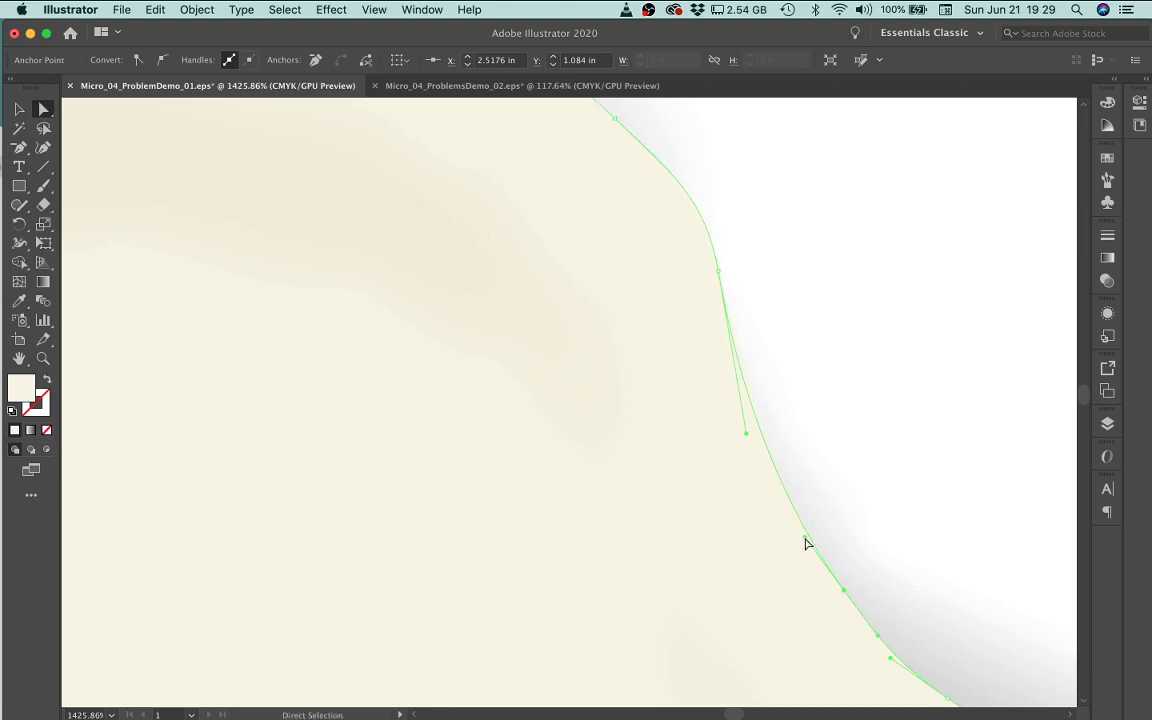
left_click_drag(806, 542, 759, 505)
Examine the egg white's whole outline, comparing the smoothed right shoulder with the bumpy top and left edges.
key("space")
left_click_drag(894, 594, 679, 483)
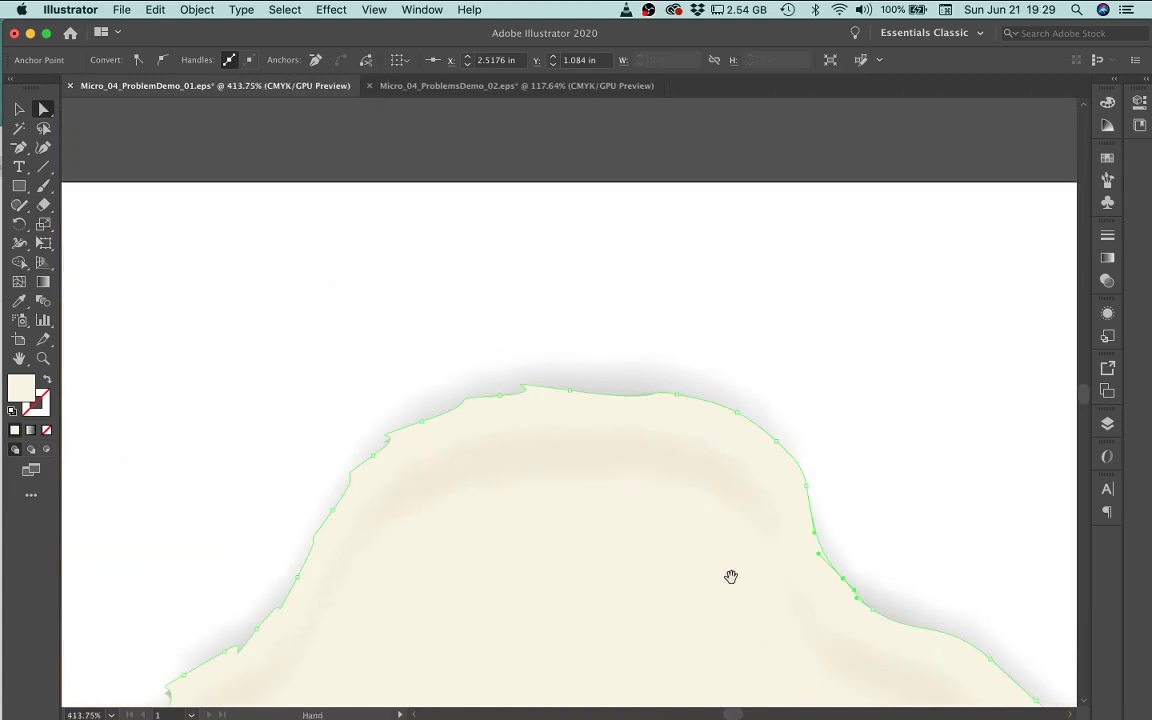
scroll(763, 532, "down", 4)
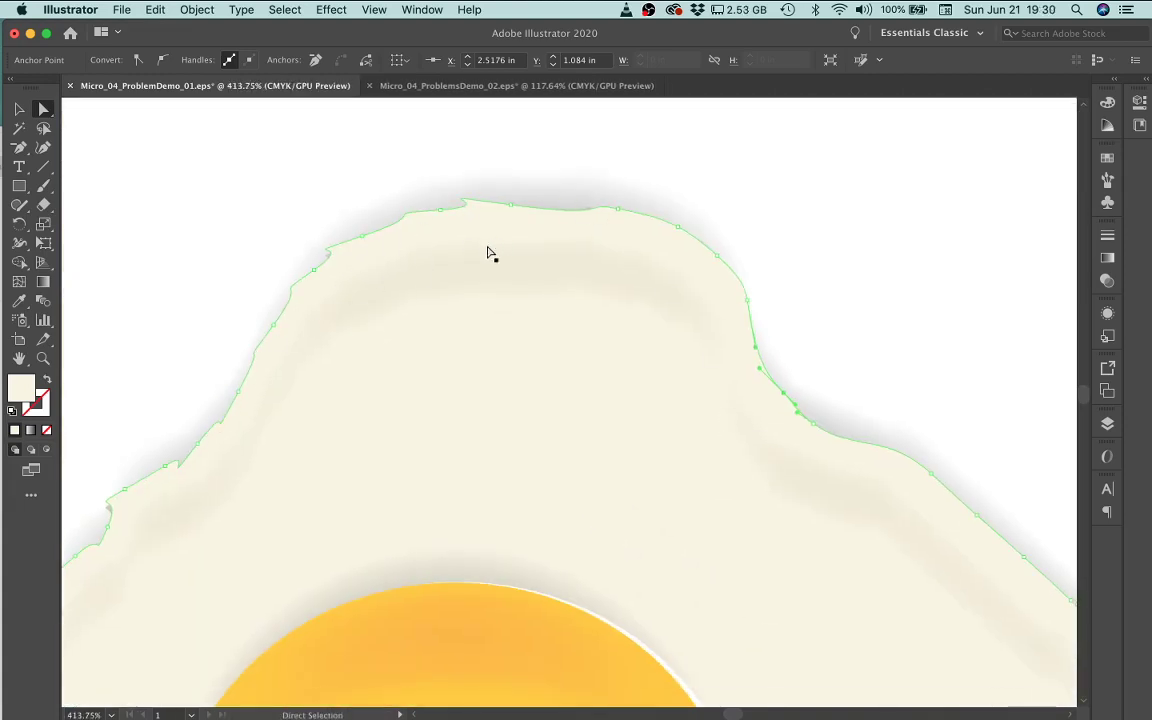
left_click_drag(650, 404, 432, 363)
left_click_drag(725, 508, 720, 342)
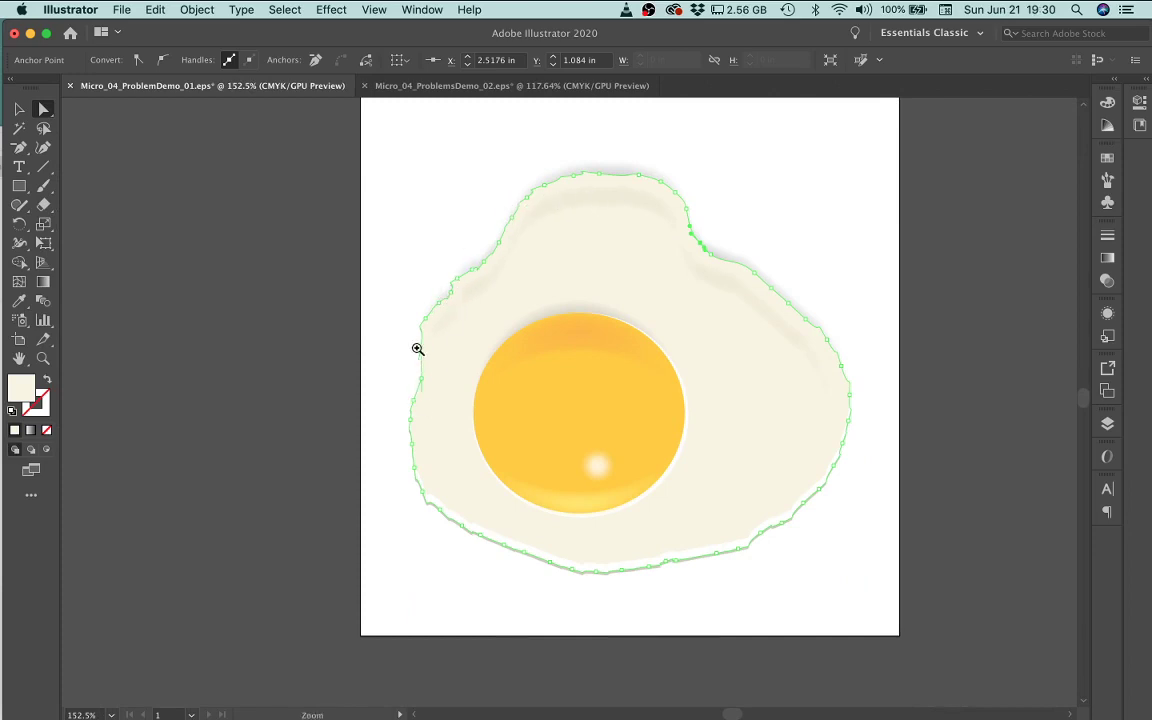
left_click_drag(417, 342, 646, 462)
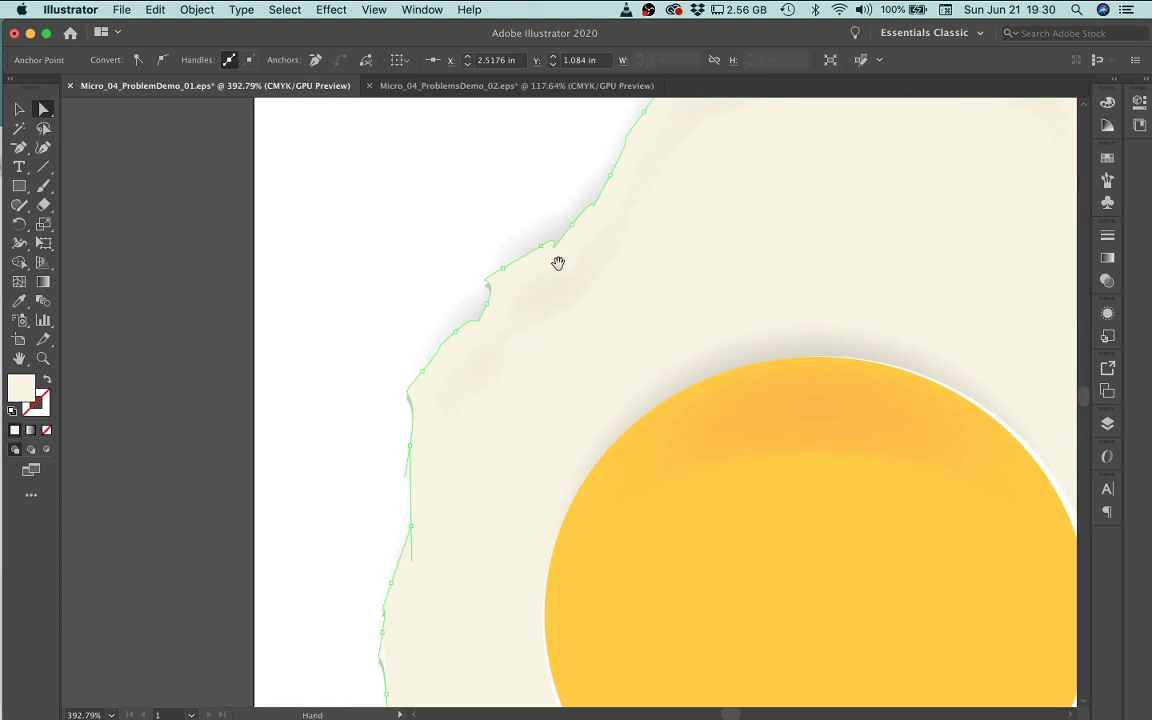
left_click_drag(609, 332, 389, 437)
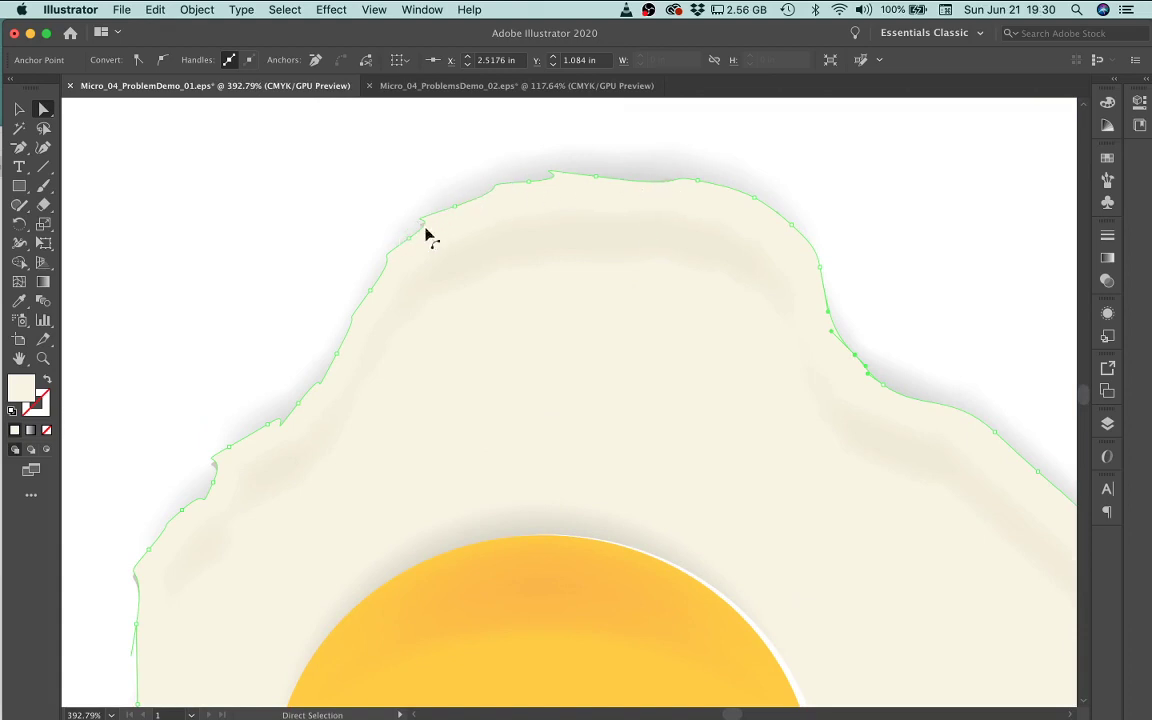
scroll(400, 245, "up", 5)
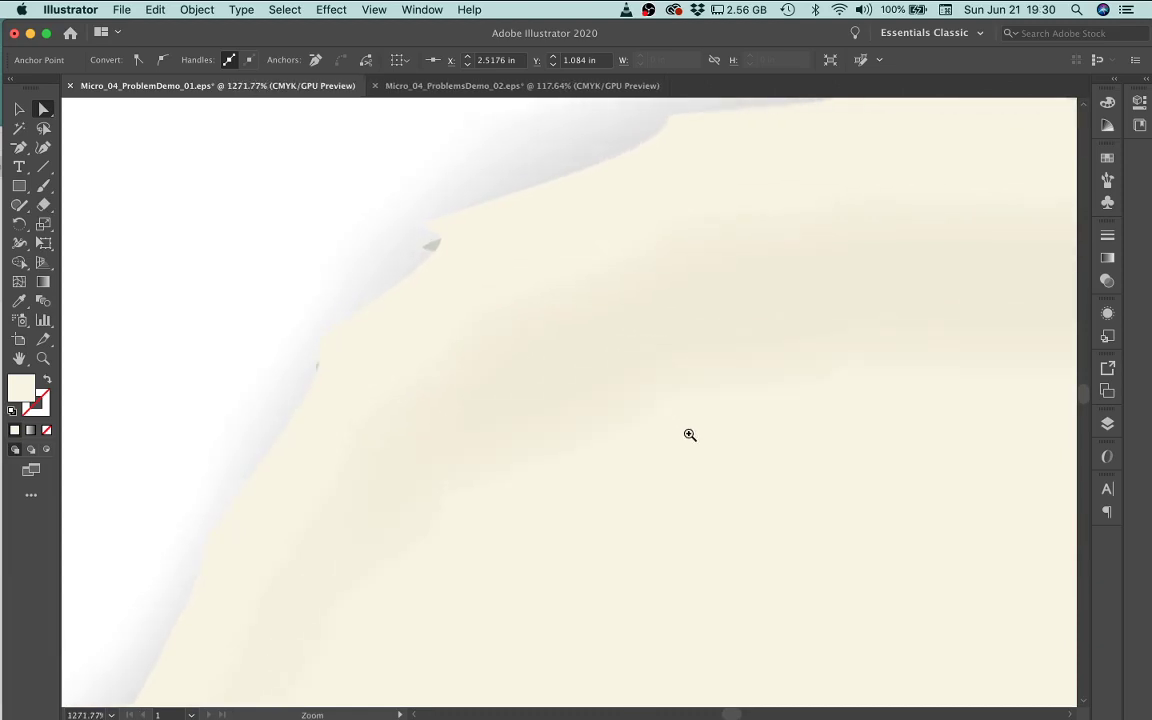
left_click_drag(679, 378, 310, 320)
left_click_drag(761, 504, 548, 283)
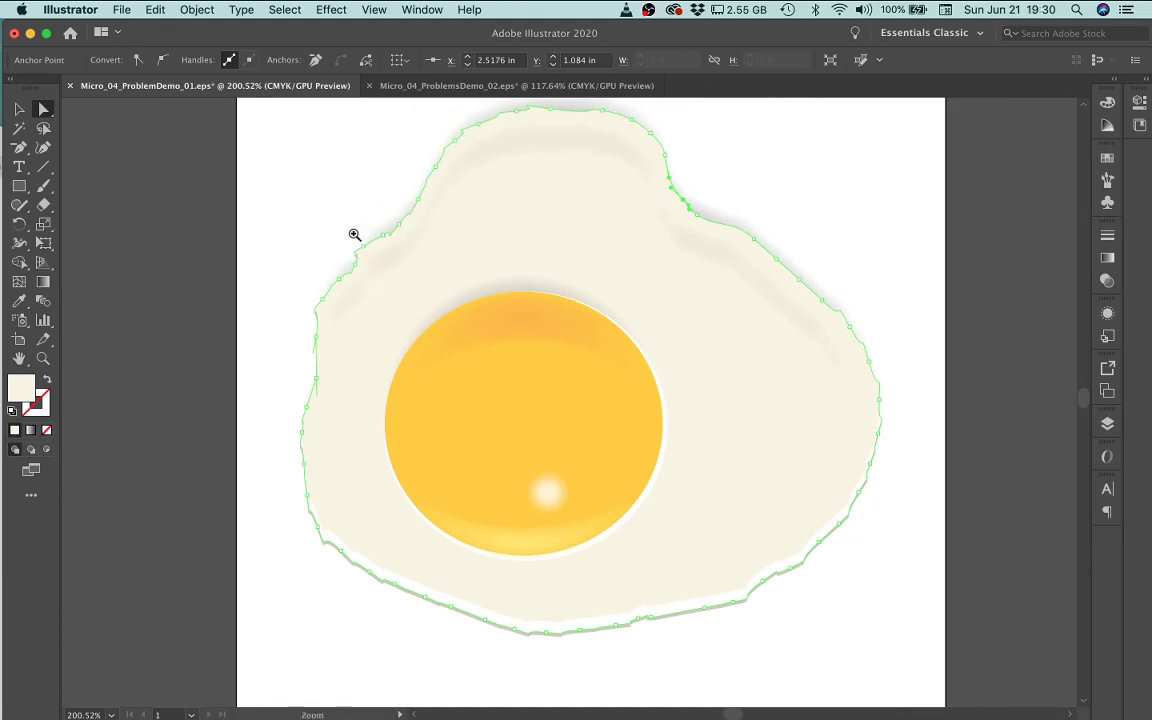
key("super+space")
mouse_move(440, 290)
left_mouse_down()
mouse_move(468, 309)
mouse_move(435, 291)
left_mouse_up()
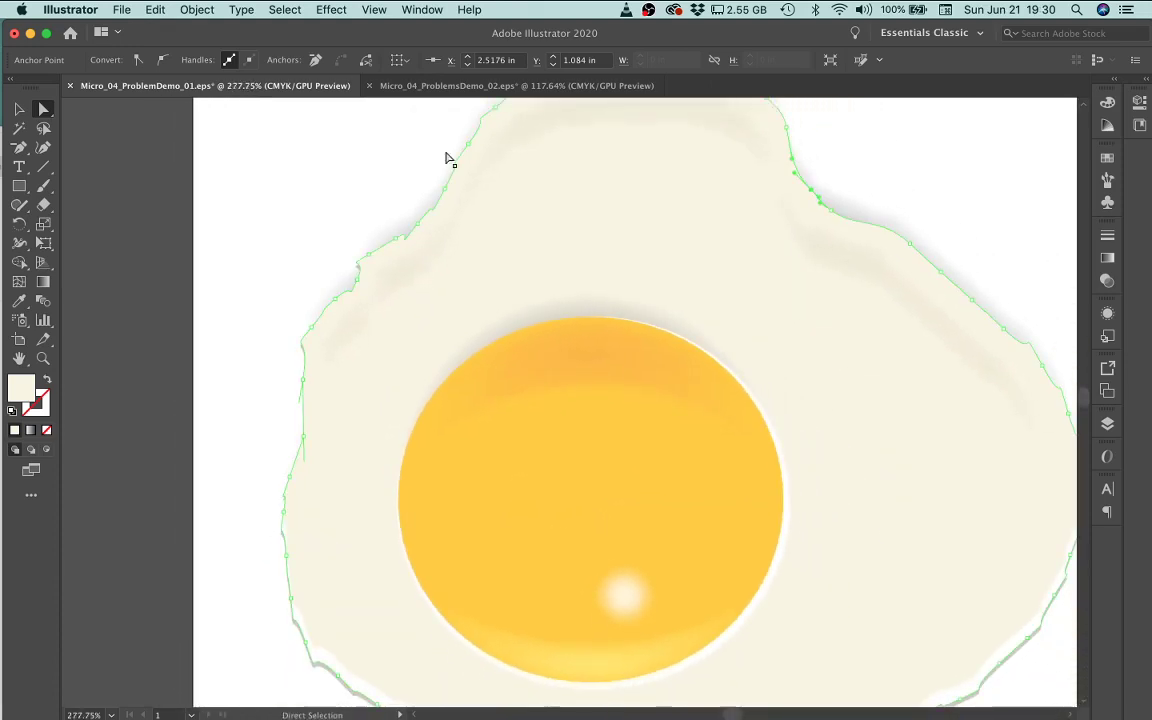
key("space")
left_click_drag(741, 406, 612, 298)
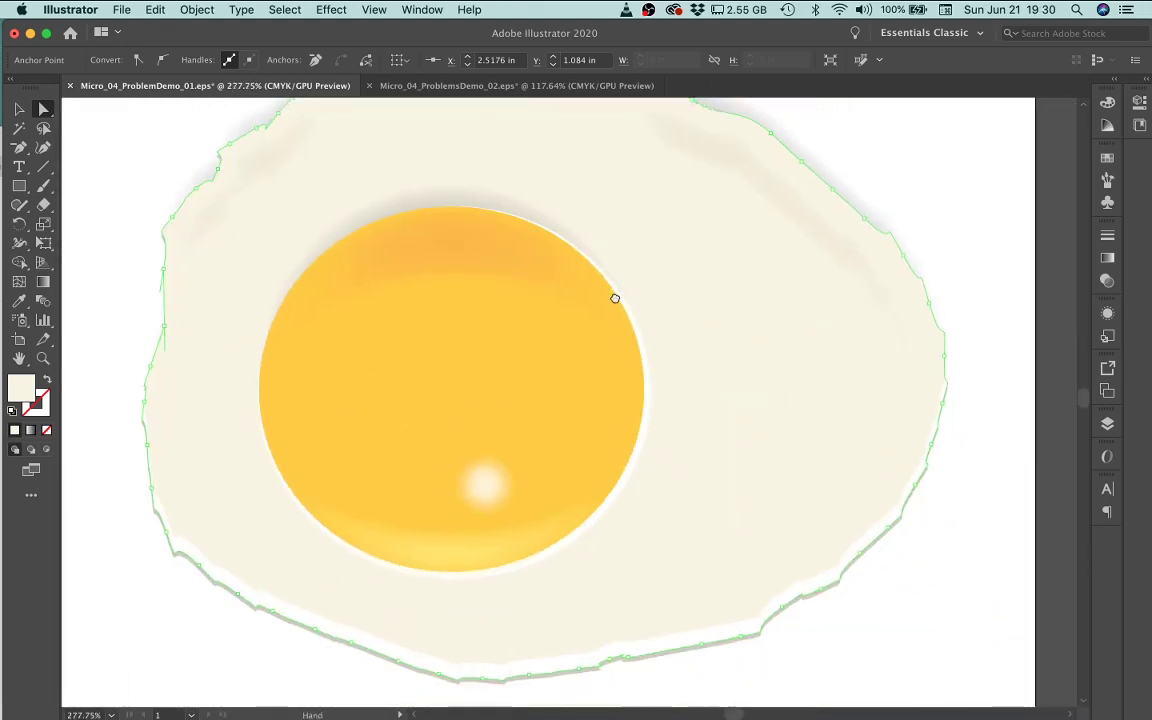
key("super+space")
left_click_drag(802, 421, 710, 384)
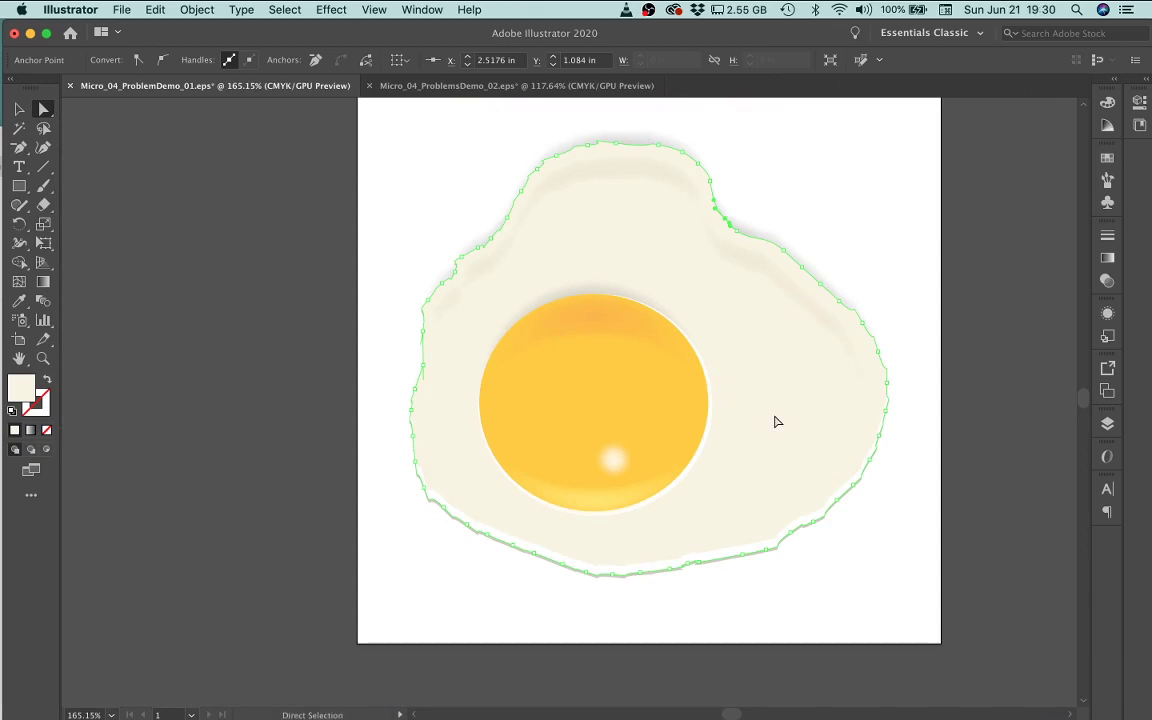
Draw the arched top and right side of a new shape with four smooth Pen tool anchors in the blank area beside the egg.
left_click(20, 150)
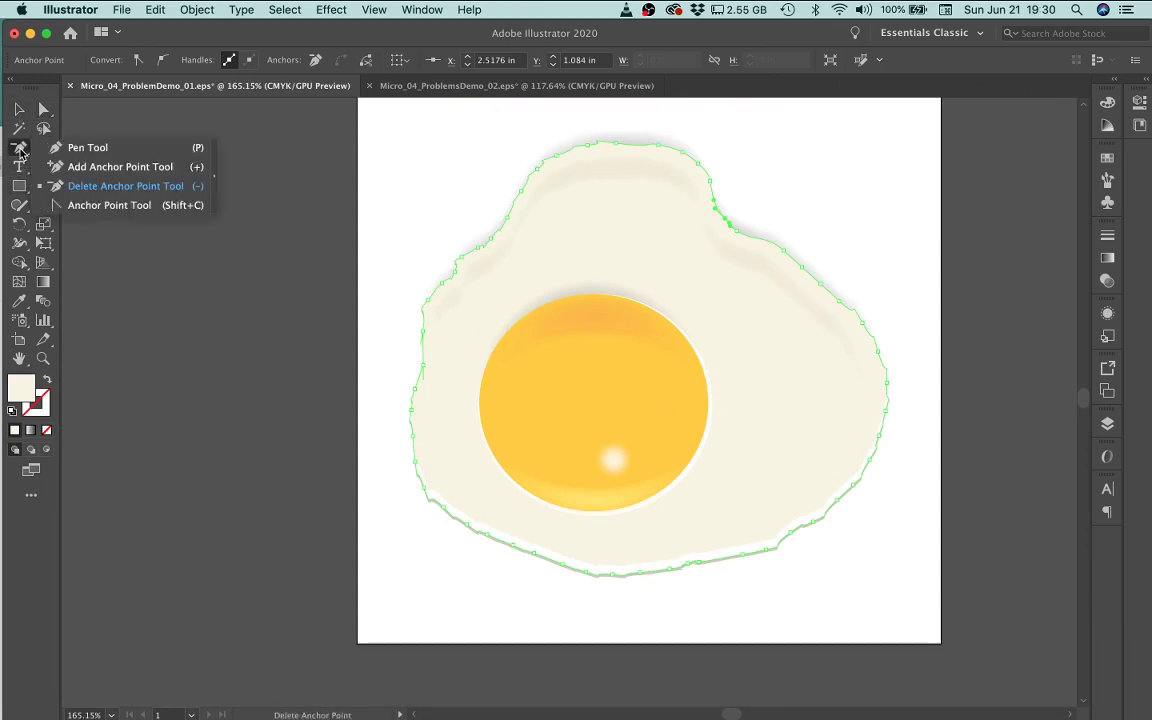
left_click_drag(851, 180, 862, 493)
left_click_drag(499, 406, 674, 417)
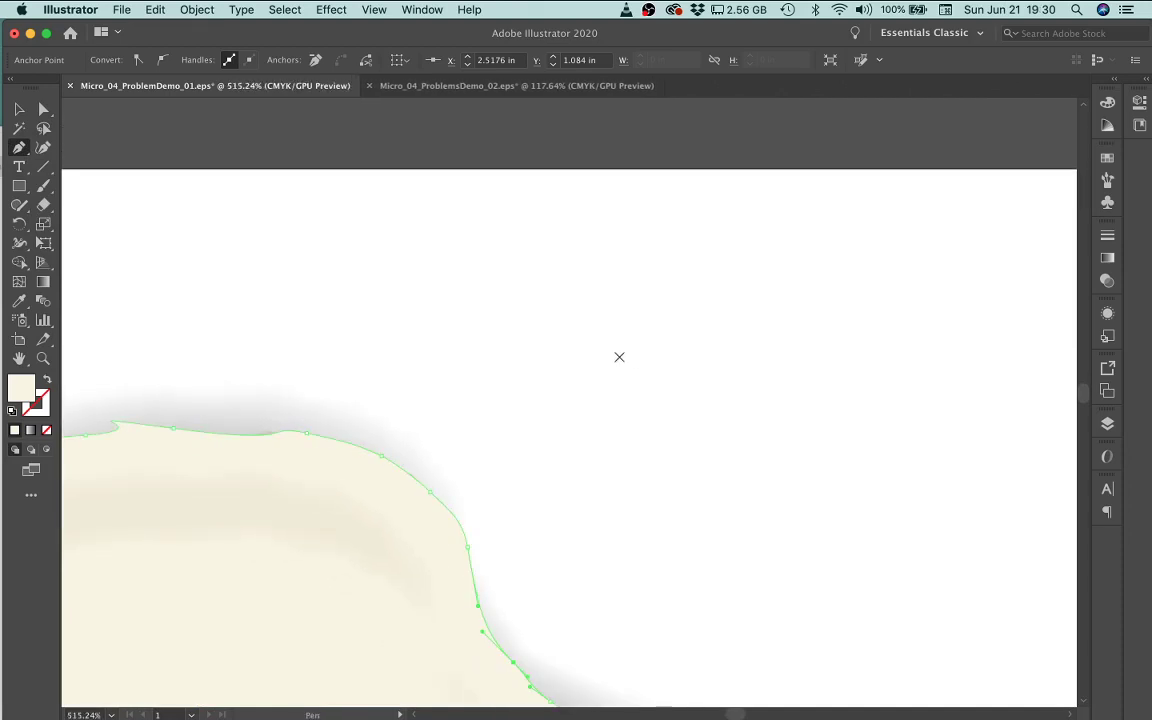
left_click_drag(616, 357, 637, 319)
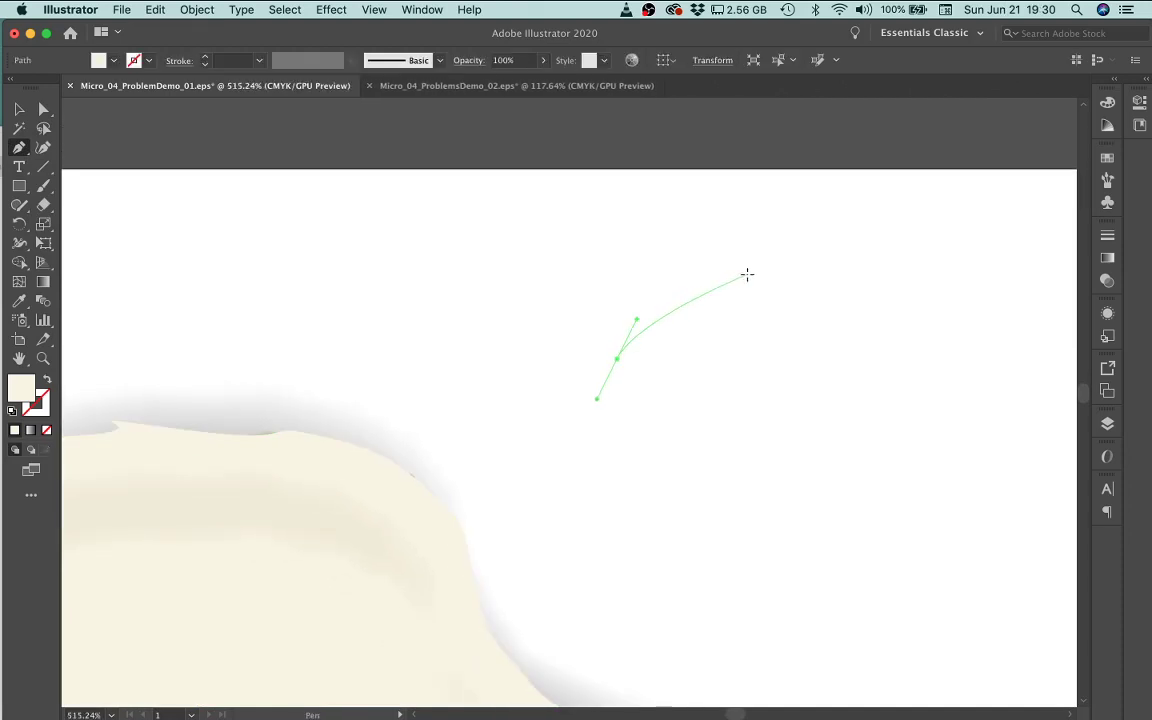
left_click_drag(753, 272, 862, 273)
left_click_drag(942, 370, 945, 441)
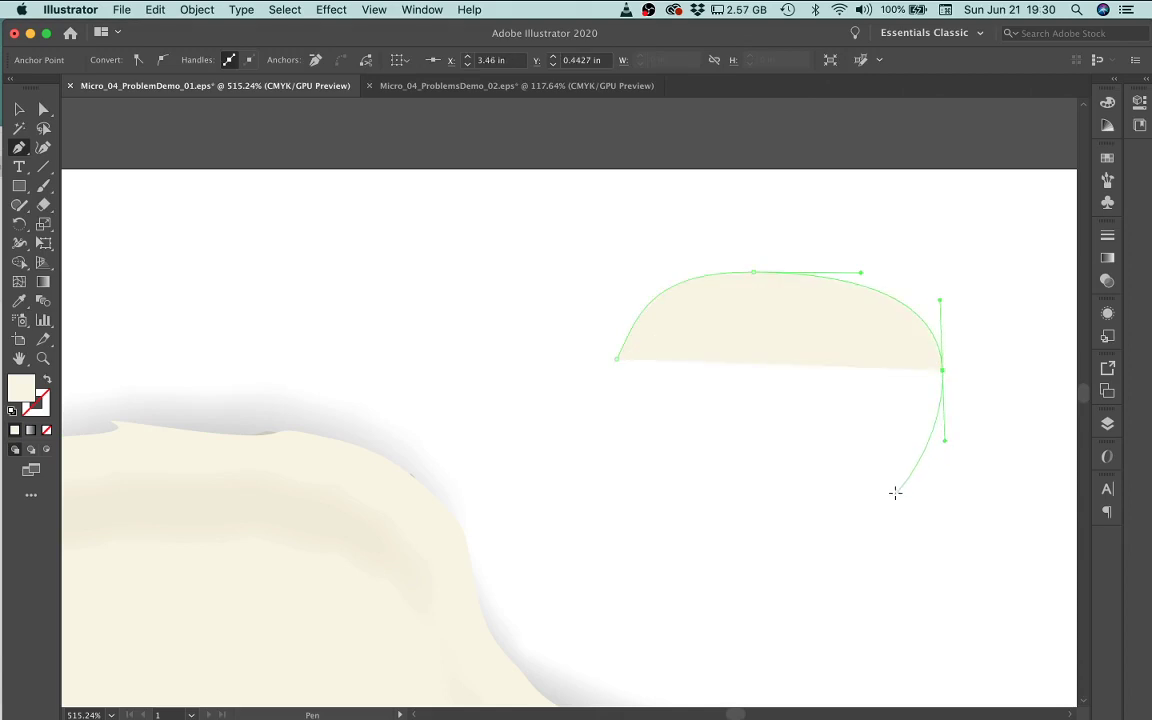
left_click_drag(885, 494, 857, 520)
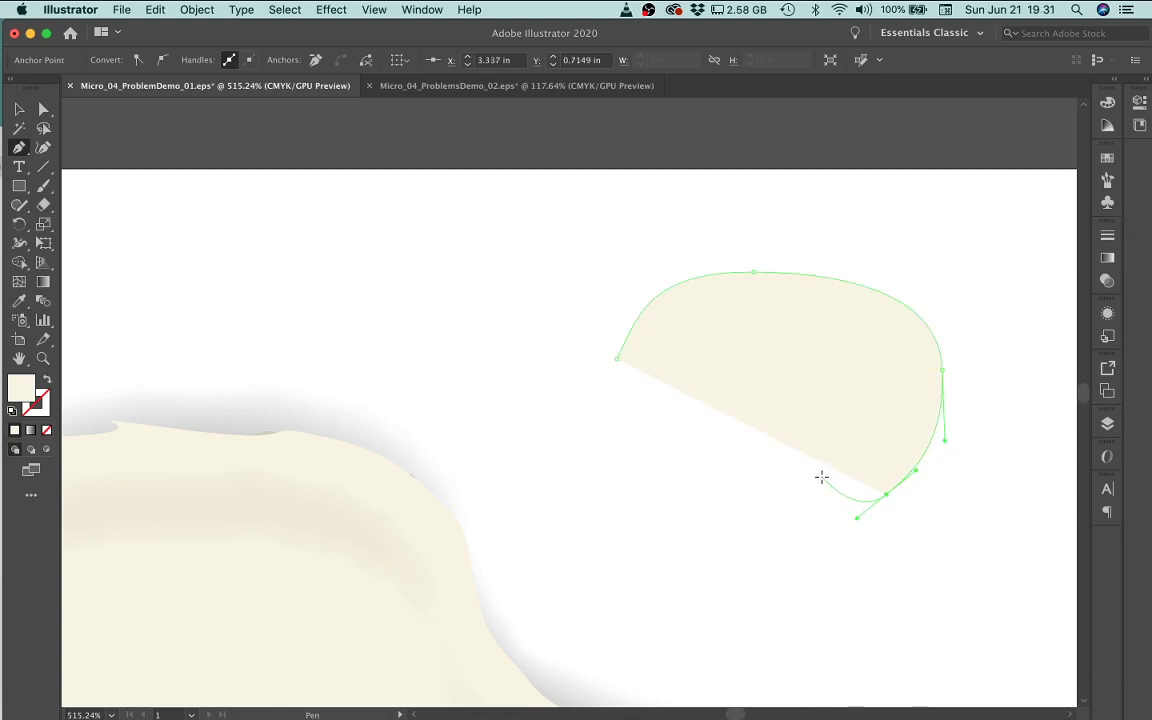
Try to continue the new shape's underside with three anchors that have overlong, overlapping direction handles, and undo them.
left_click_drag(822, 480, 720, 362)
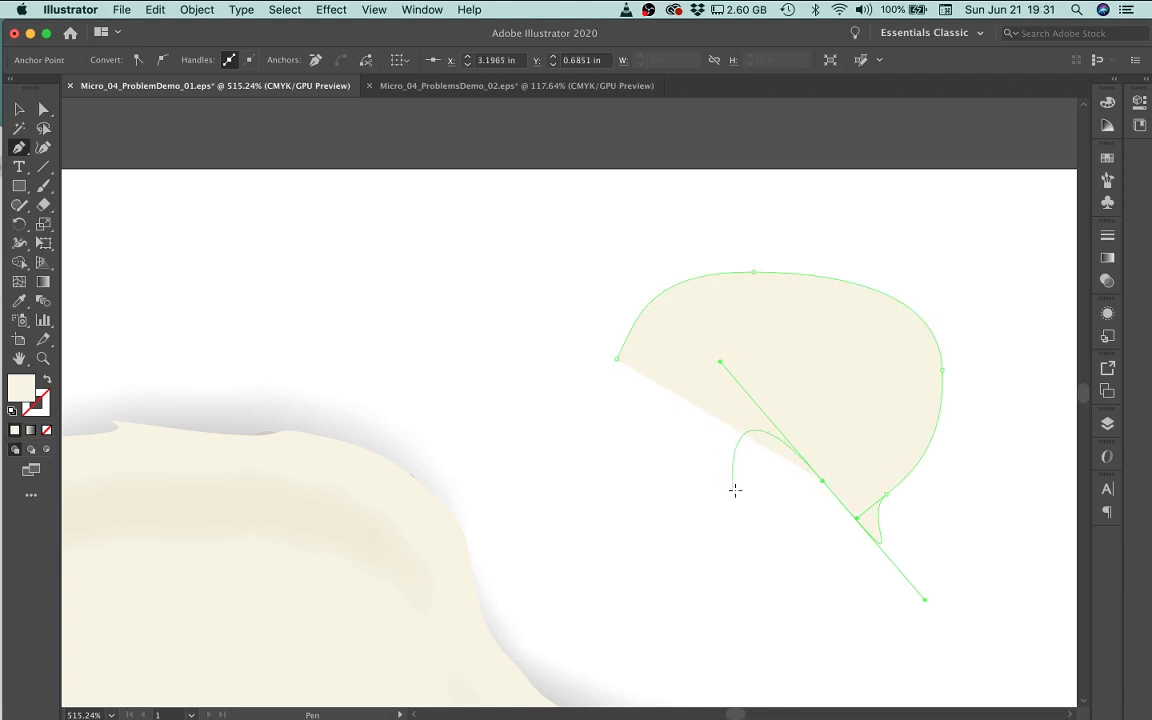
left_click_drag(758, 521, 651, 425)
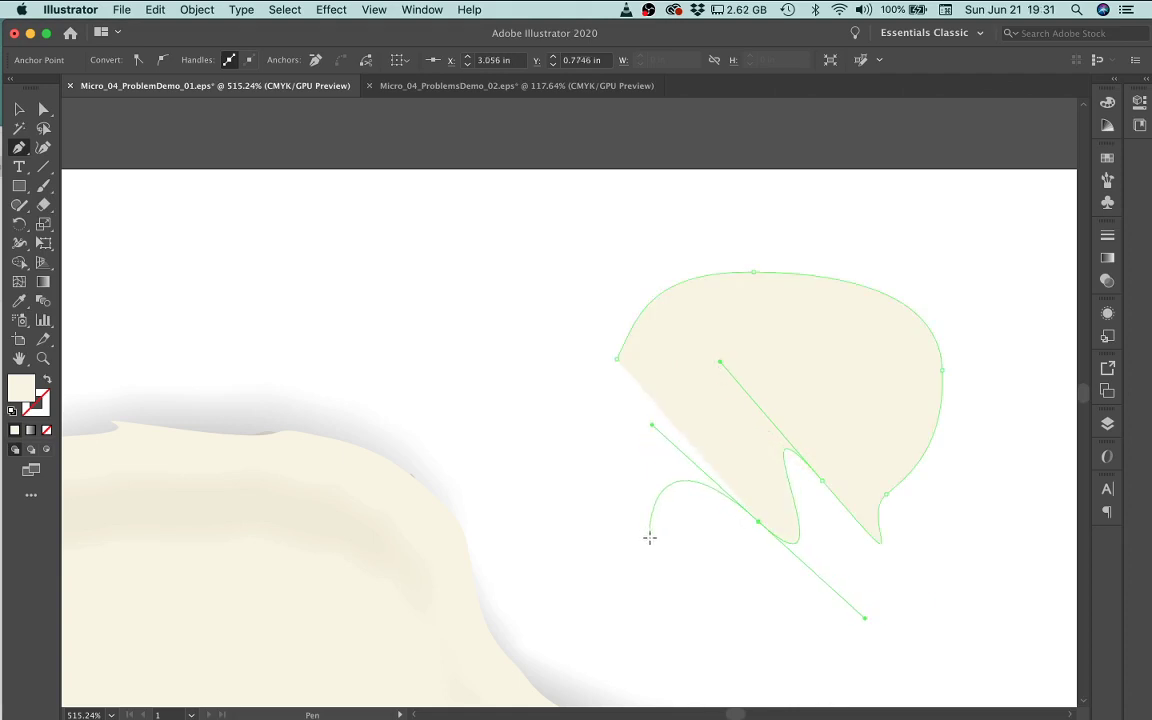
left_click_drag(647, 540, 562, 404)
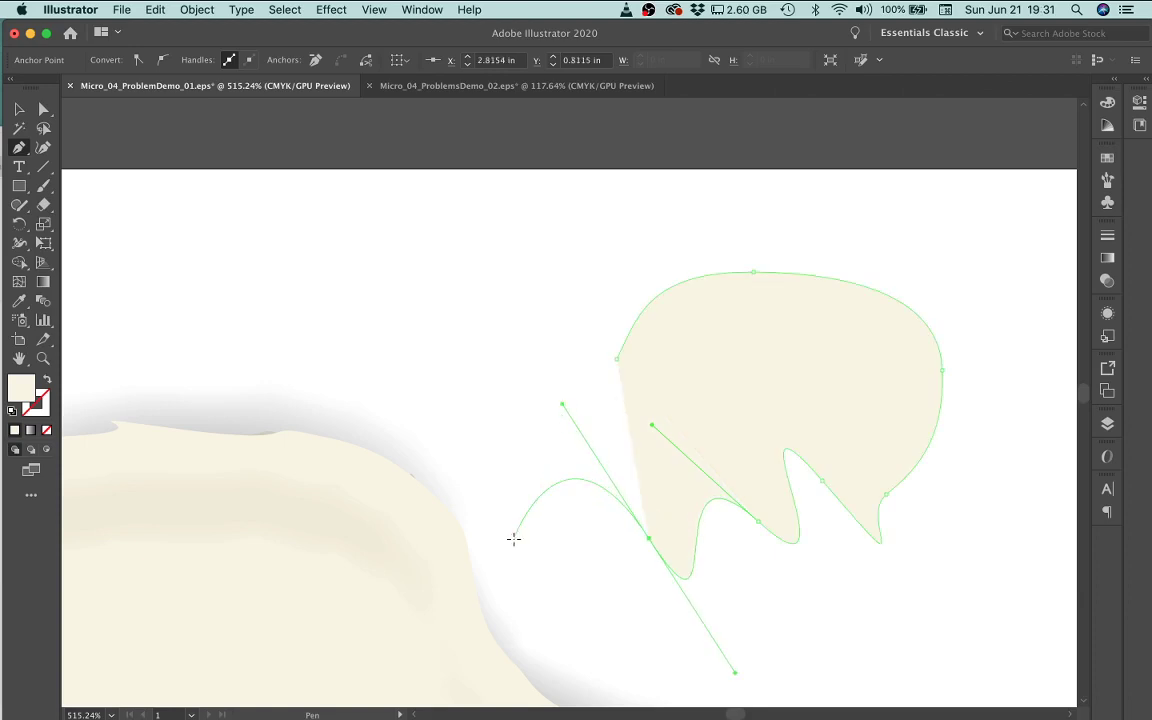
key("super+z")
key("super+z")
key("super+z")
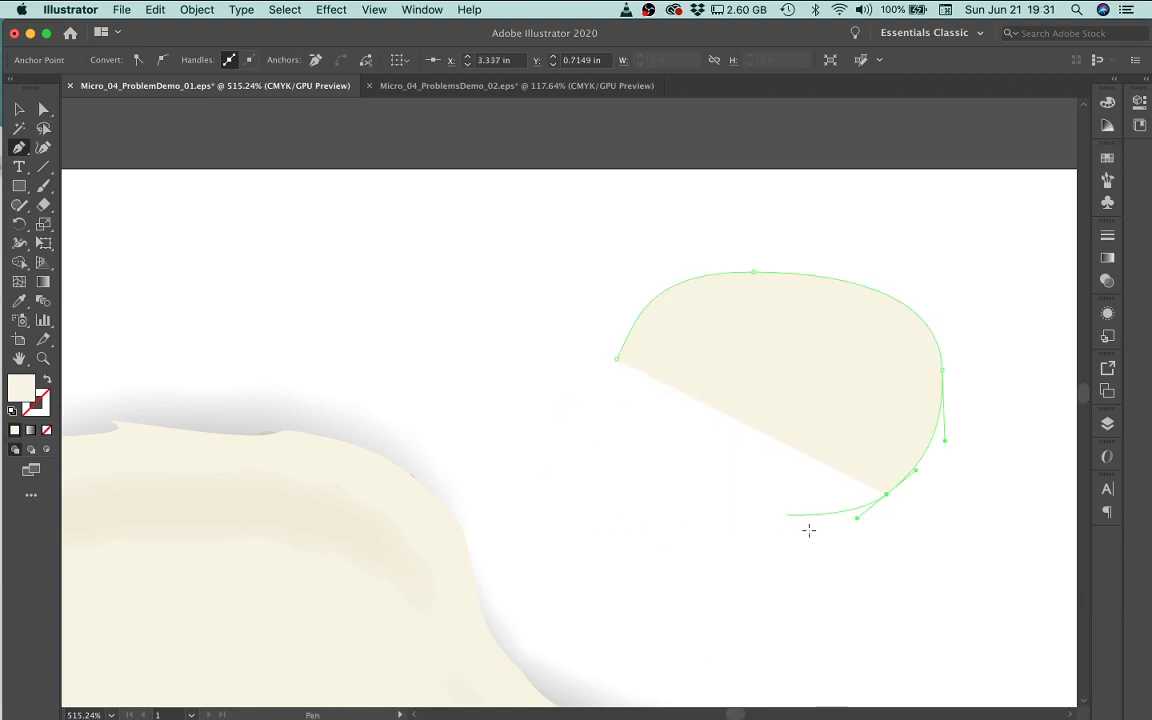
Continue the new shape along its underside and left side using smooth anchors with short handles, closing the path at its starting anchor.
left_click_drag(835, 541, 783, 537)
key("super+z")
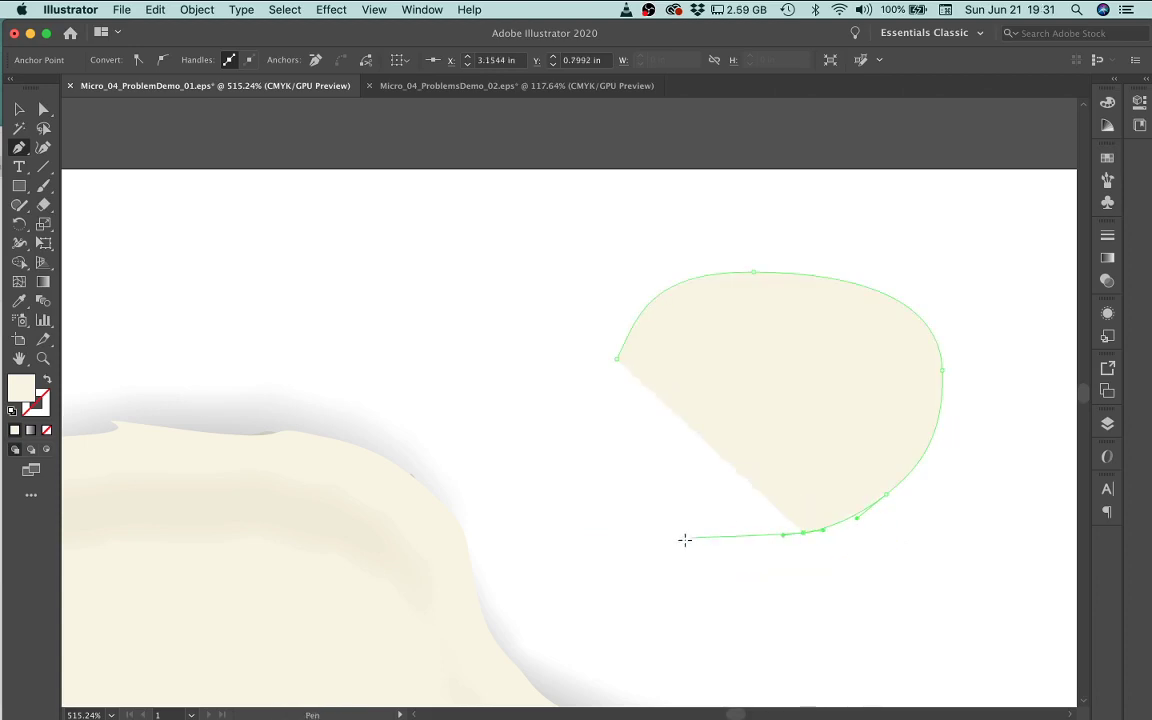
left_click_drag(670, 541, 642, 533)
left_click_drag(569, 489, 603, 427)
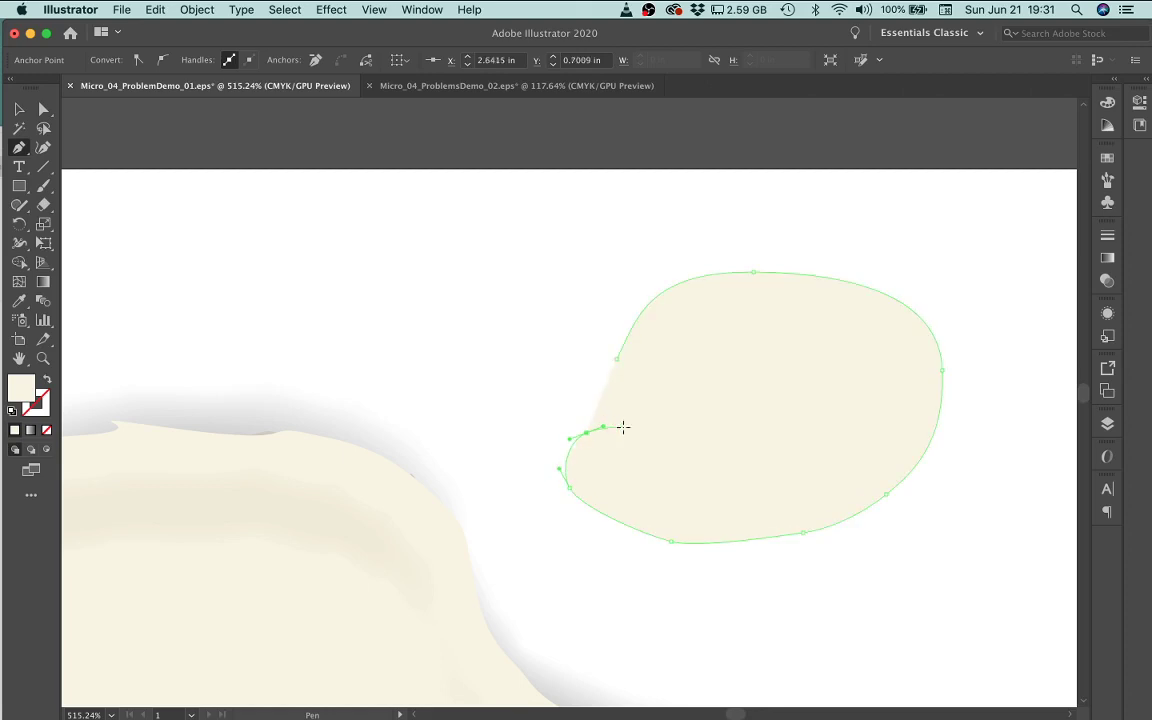
left_click(617, 359)
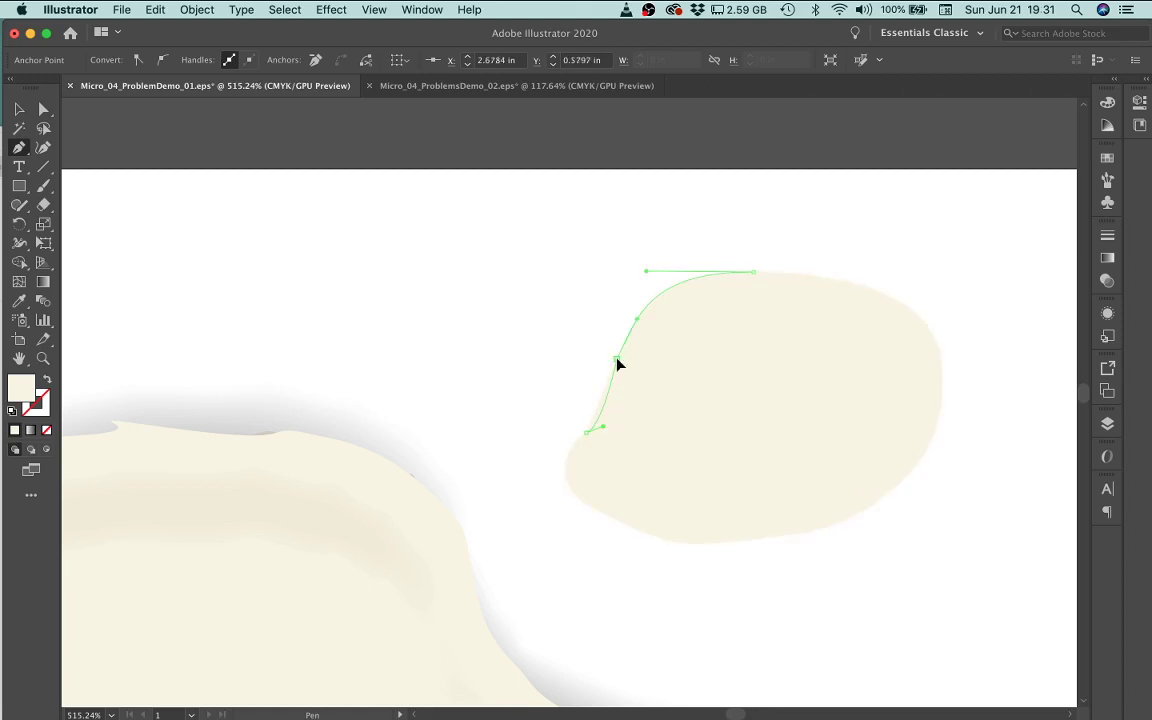